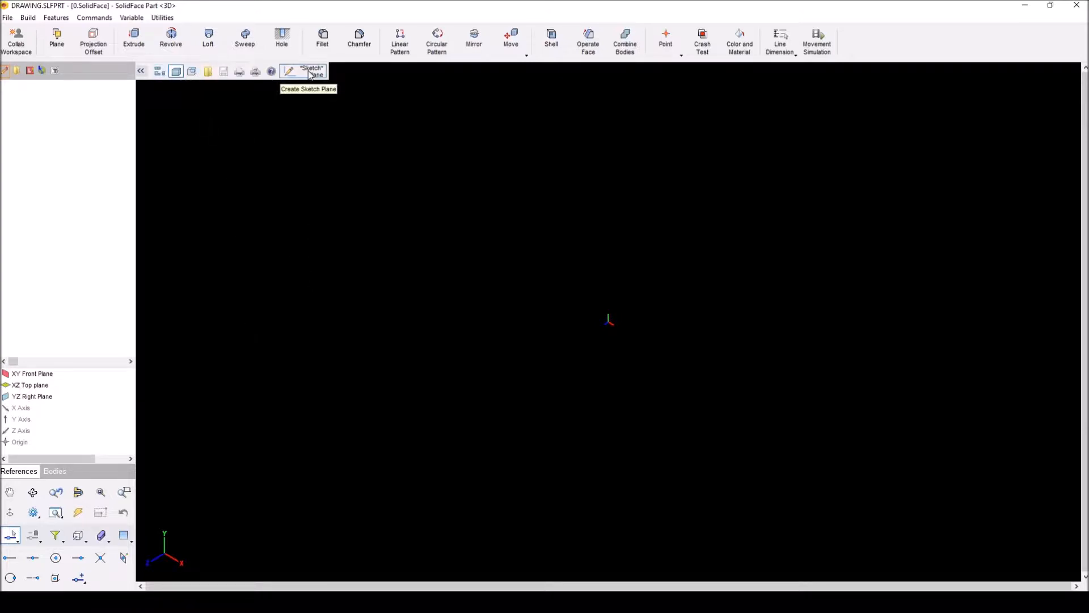
Step: Start a new sketch on the XY front plane and show it in front view
click(307, 73)
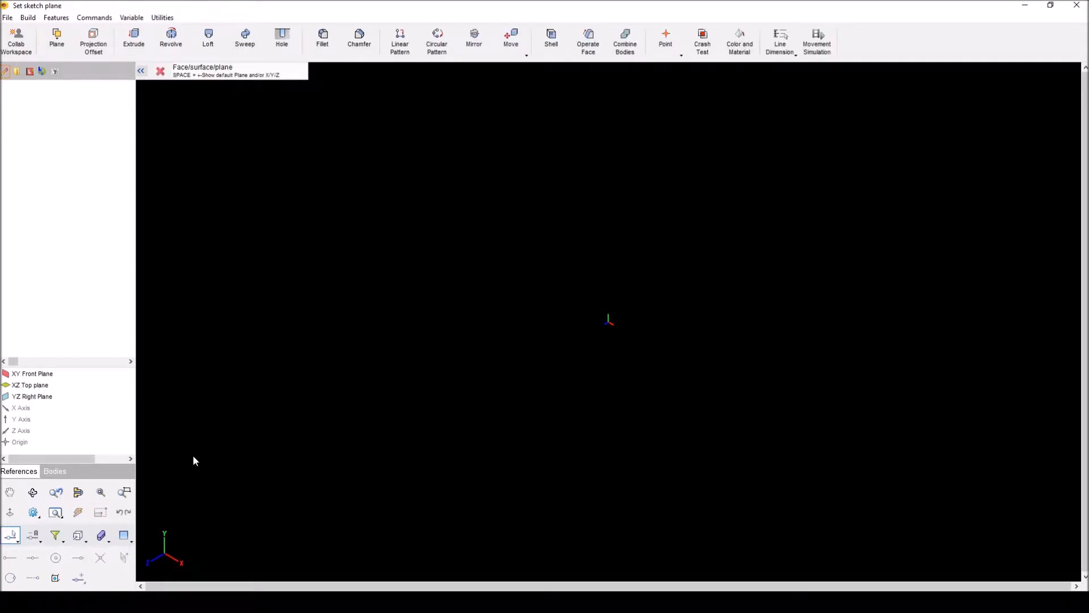
click(94, 376)
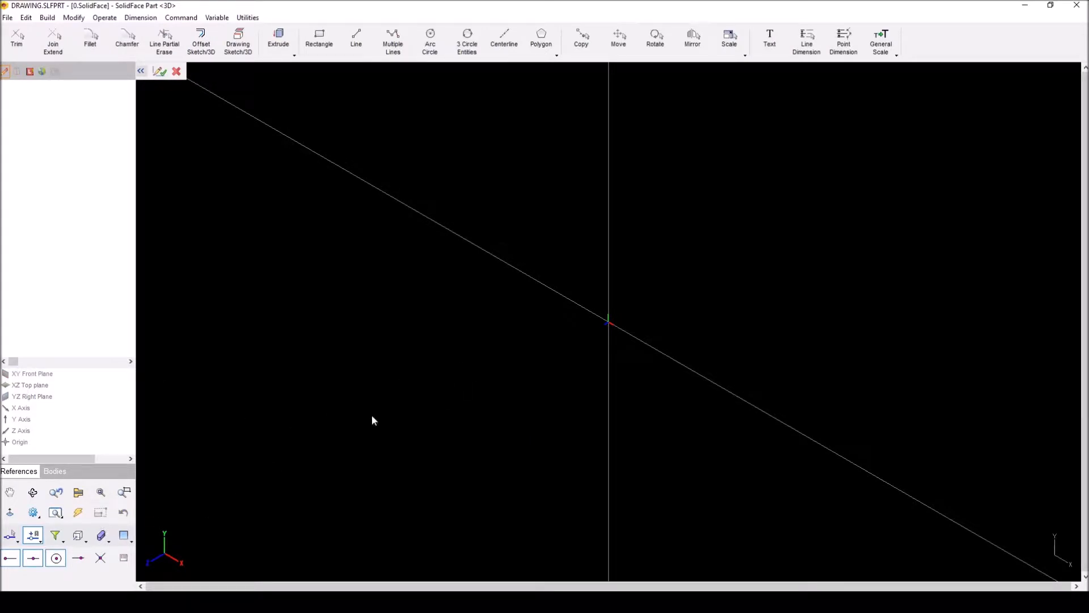
click(80, 536)
click(8, 560)
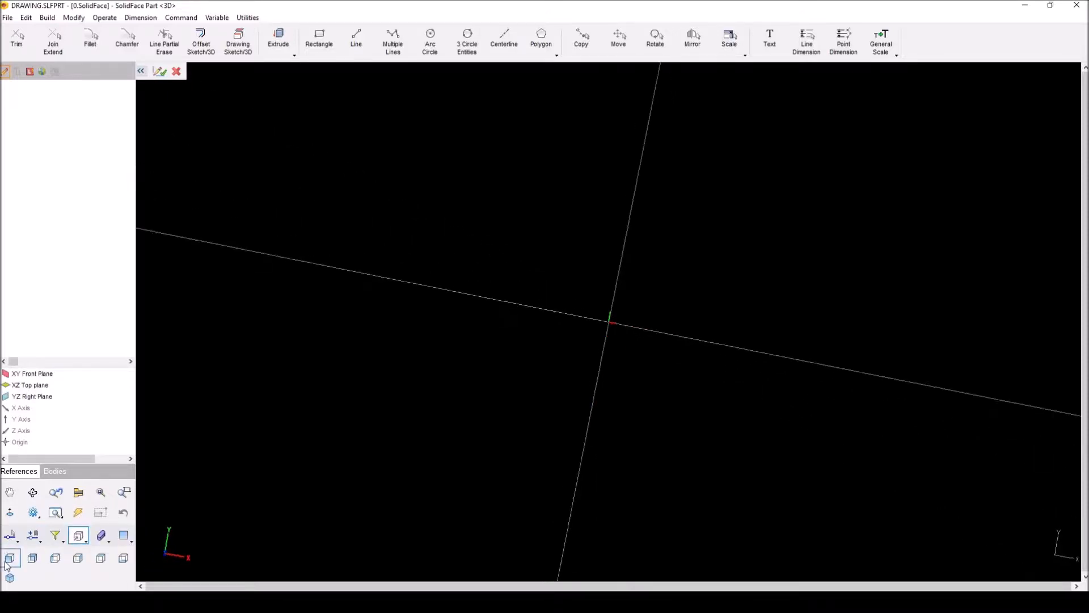
click(33, 535)
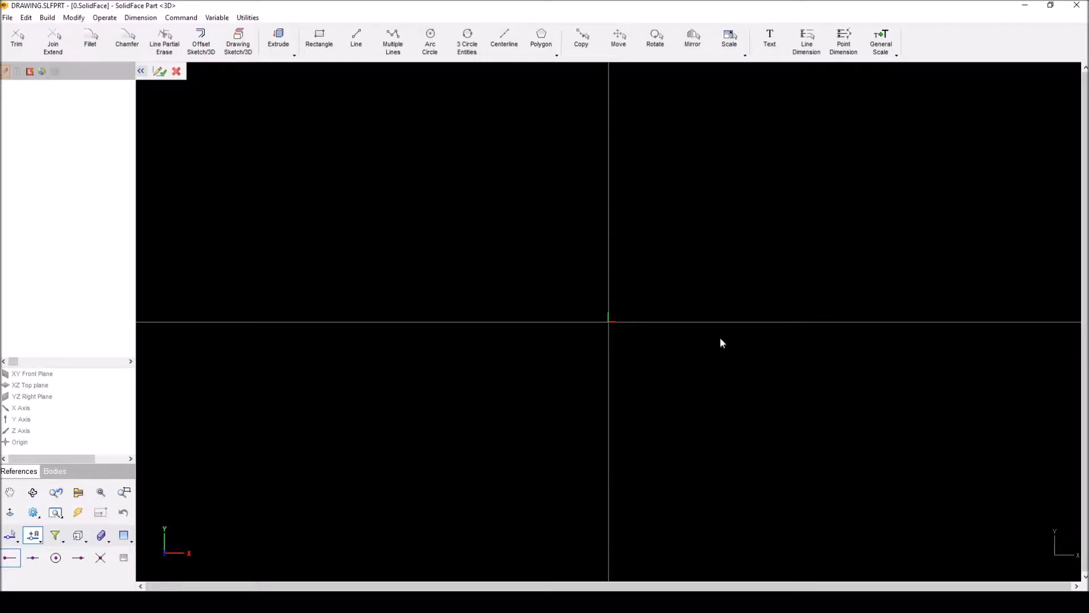
Step: Sketch an upright rectangle with one corner on the origin and its long side along the Y axis, and finish the sketch
click(332, 49)
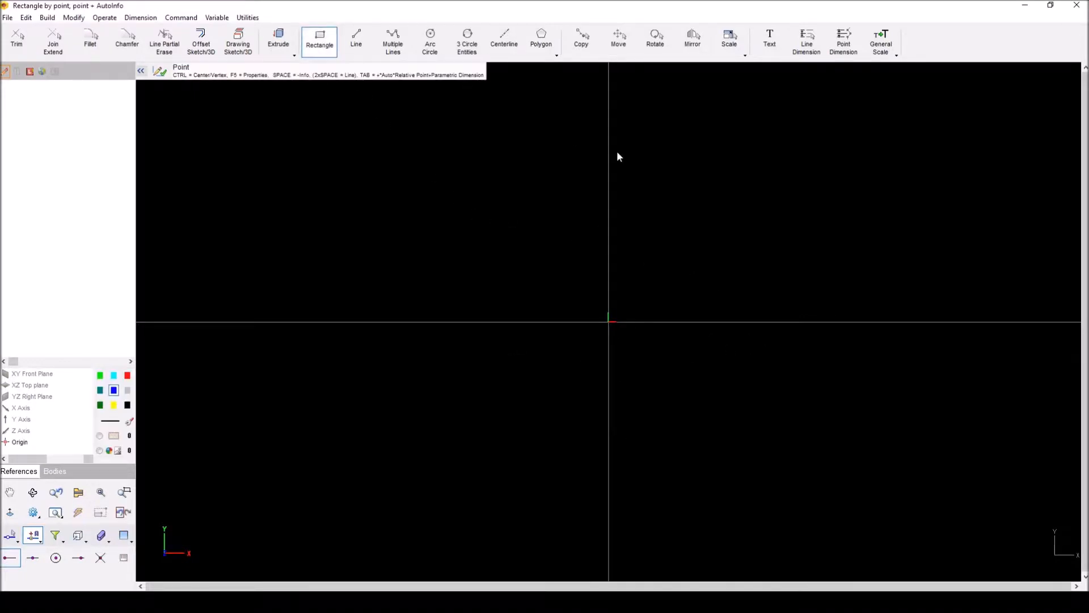
click(610, 321)
click(658, 188)
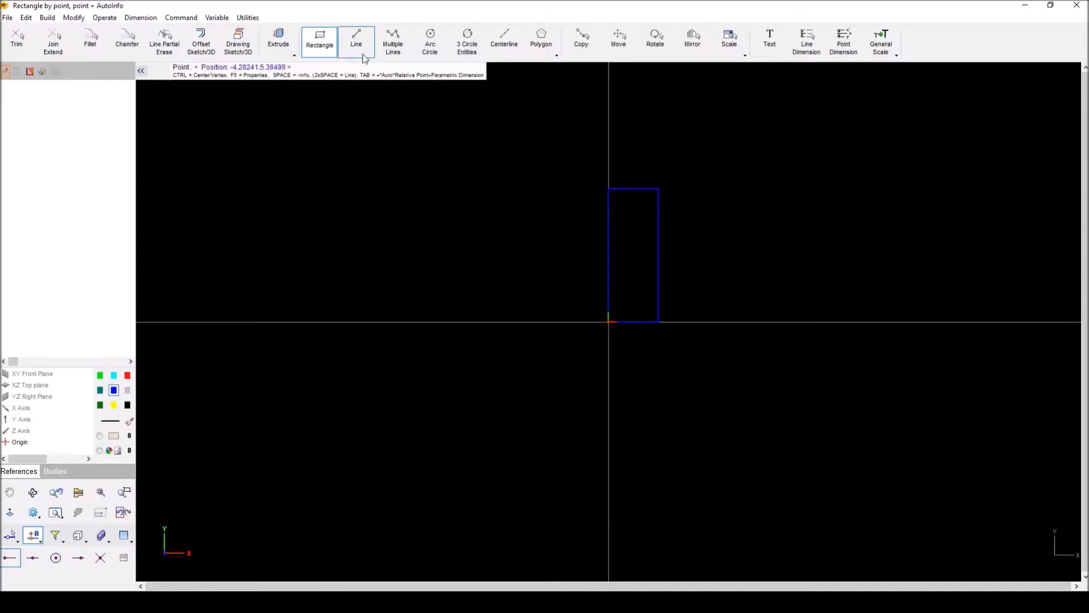
click(159, 71)
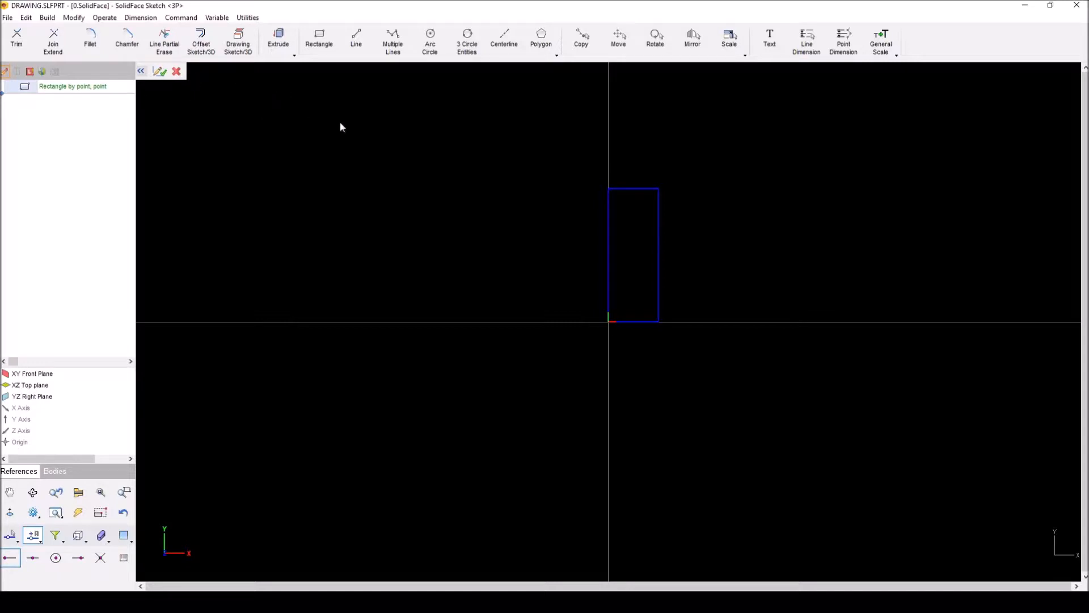
click(159, 72)
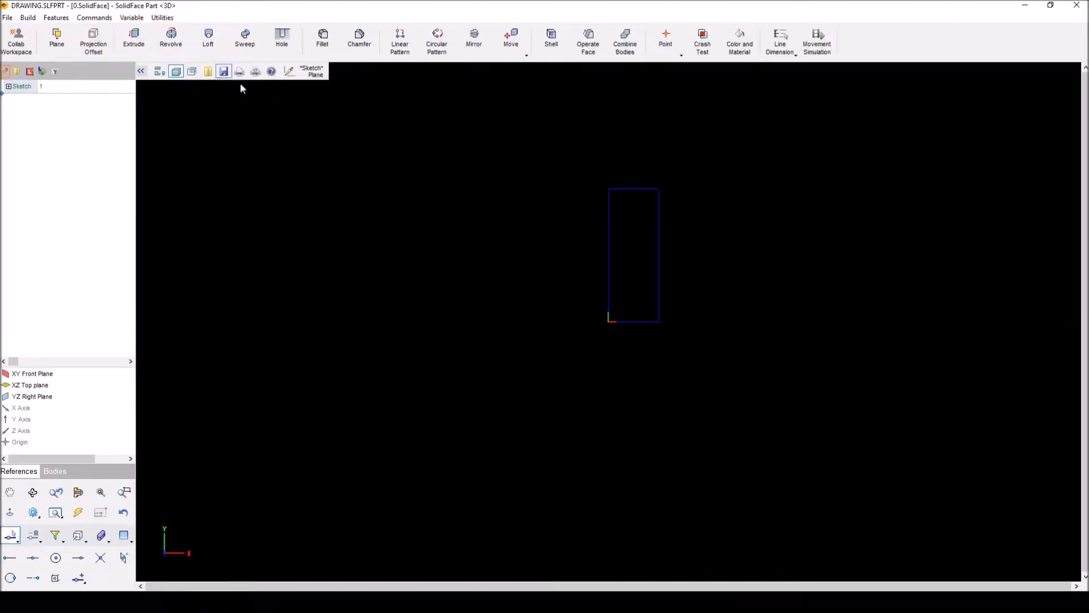
Step: Set up a full boss revolve of the rectangle profile about its long edge on the Y axis
click(171, 44)
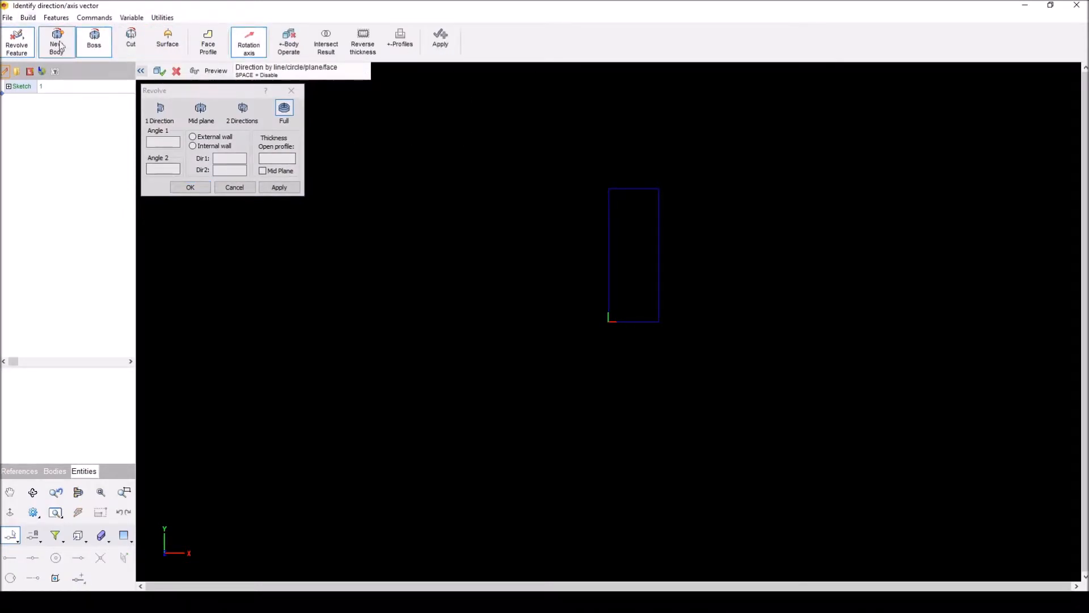
click(102, 42)
click(610, 292)
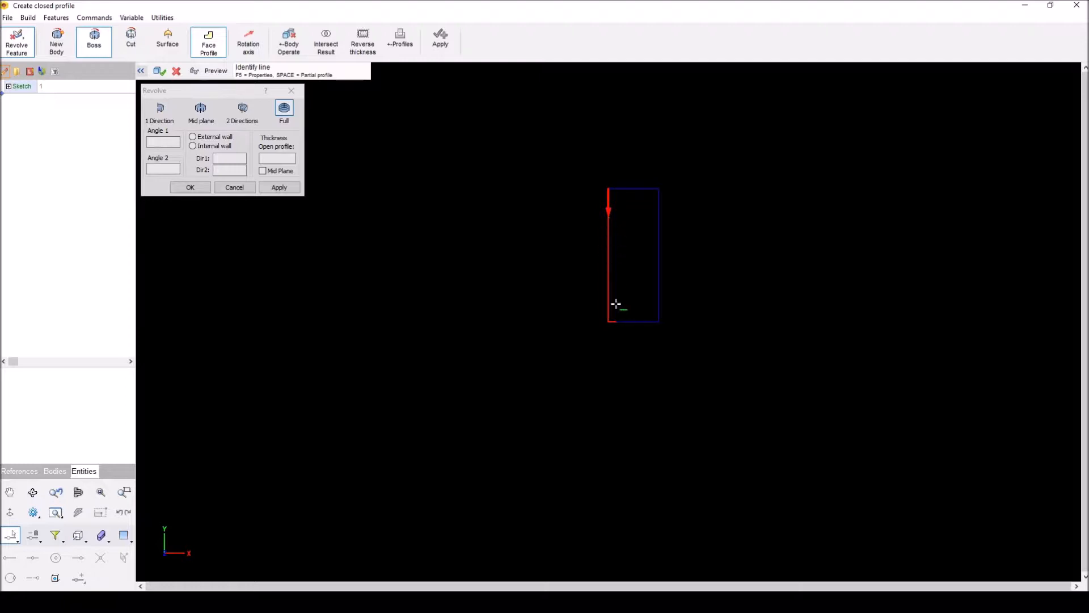
click(608, 203)
middle_drag(819, 255, 812, 356)
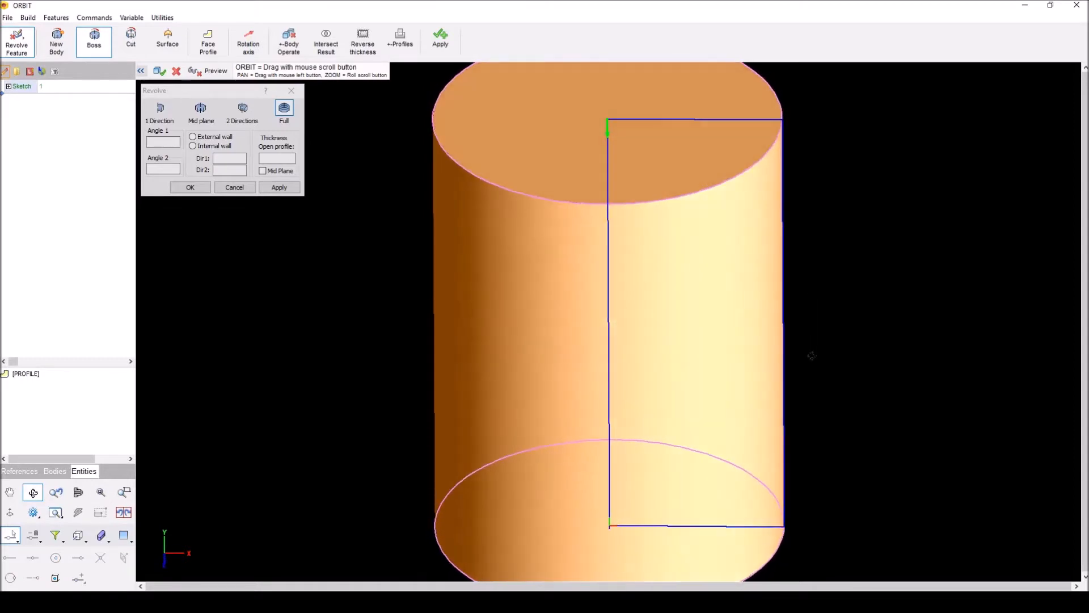
scroll(812, 356, down, 5)
key(Return)
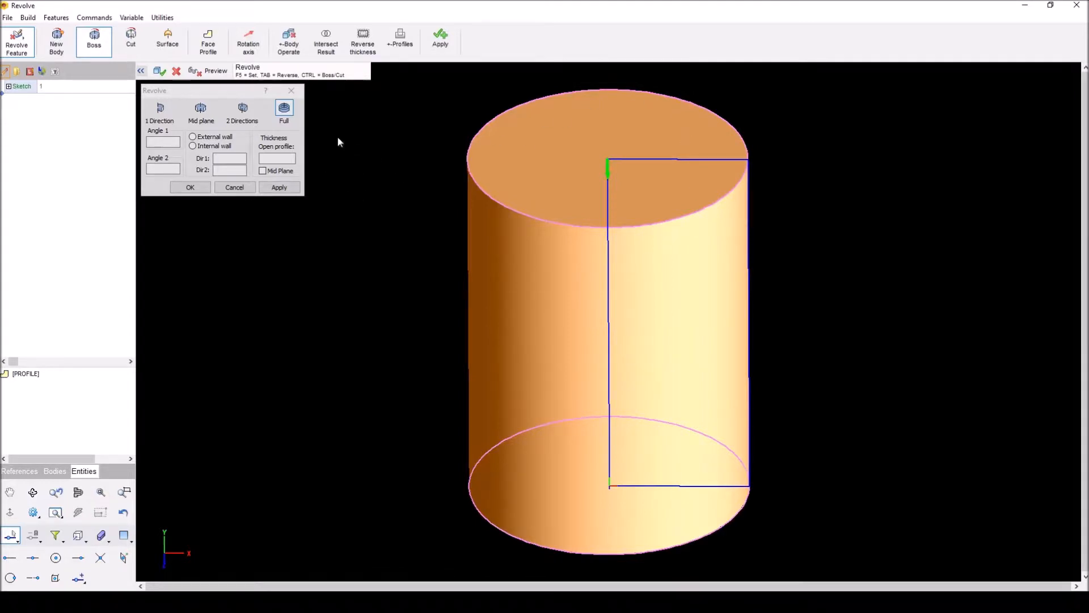
Step: Change the revolve to 1 Direction and sweep its angle freehand to about 94 degrees
click(206, 93)
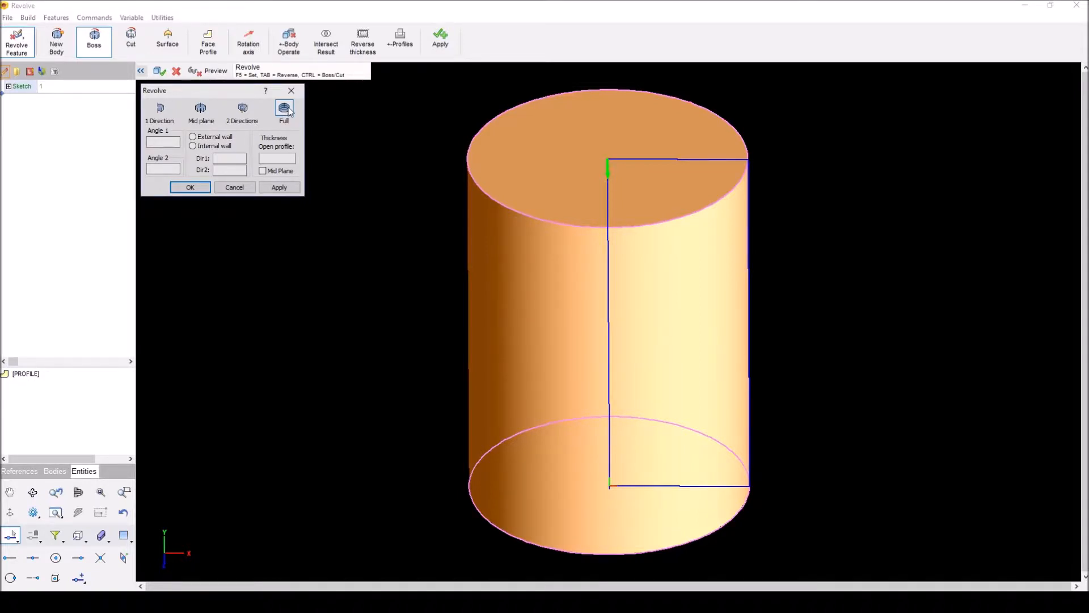
click(245, 112)
click(200, 111)
click(161, 109)
click(170, 141)
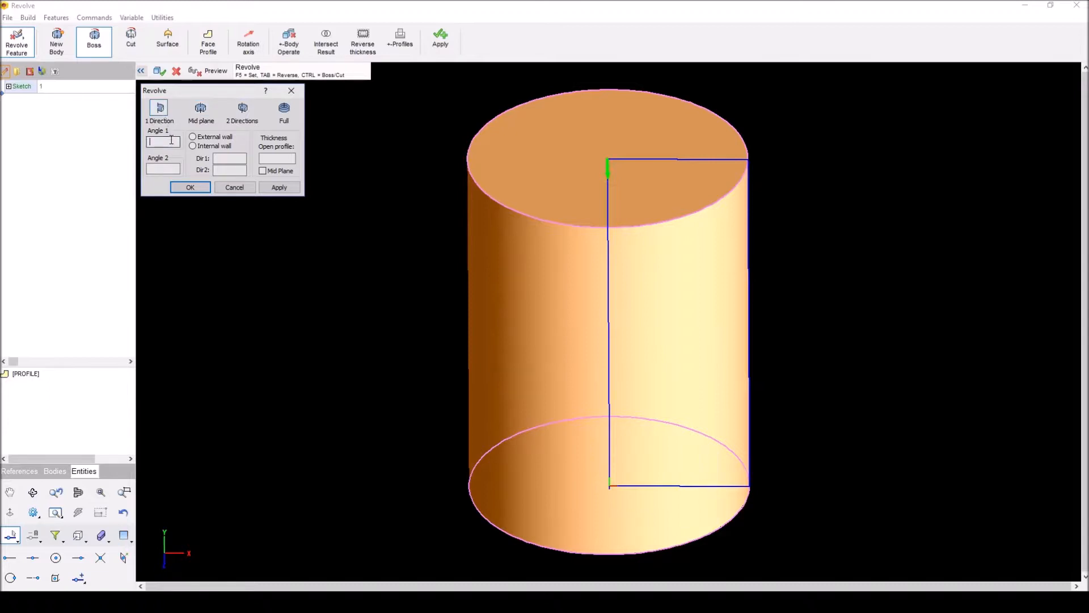
click(279, 187)
middle_drag(526, 212, 519, 295)
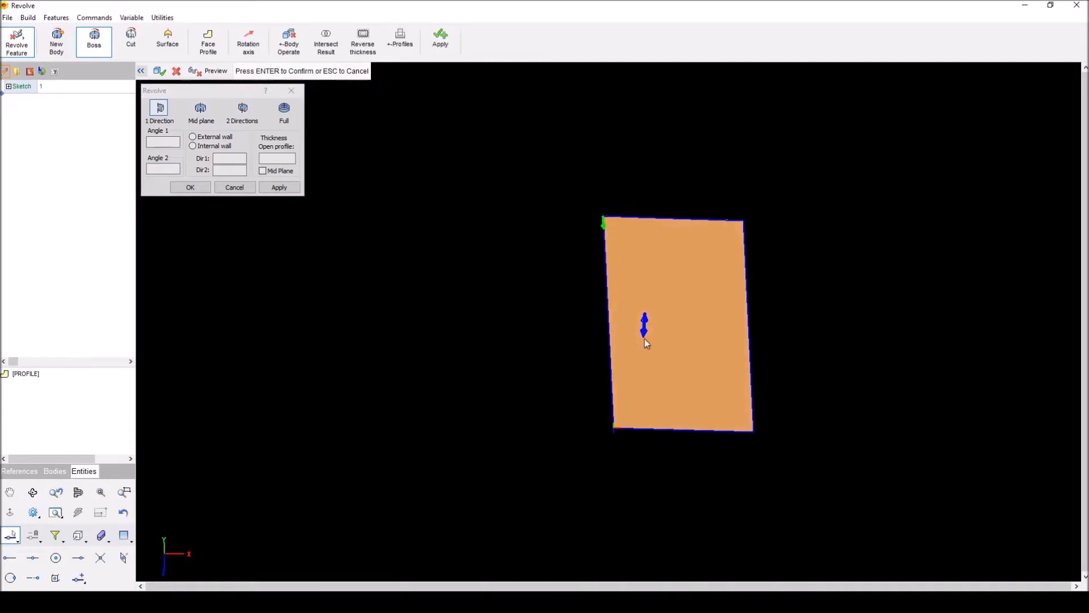
drag(642, 360, 579, 382)
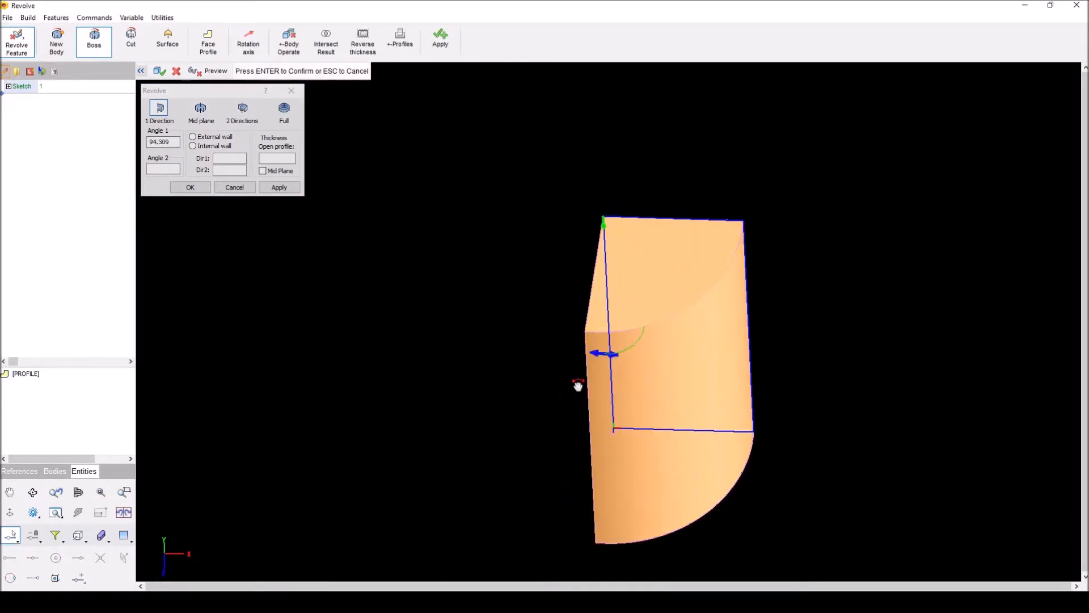
Step: Set the one-direction revolve's Angle 1 to 90 degrees and apply it to the preview
double_click(175, 142)
text(90)
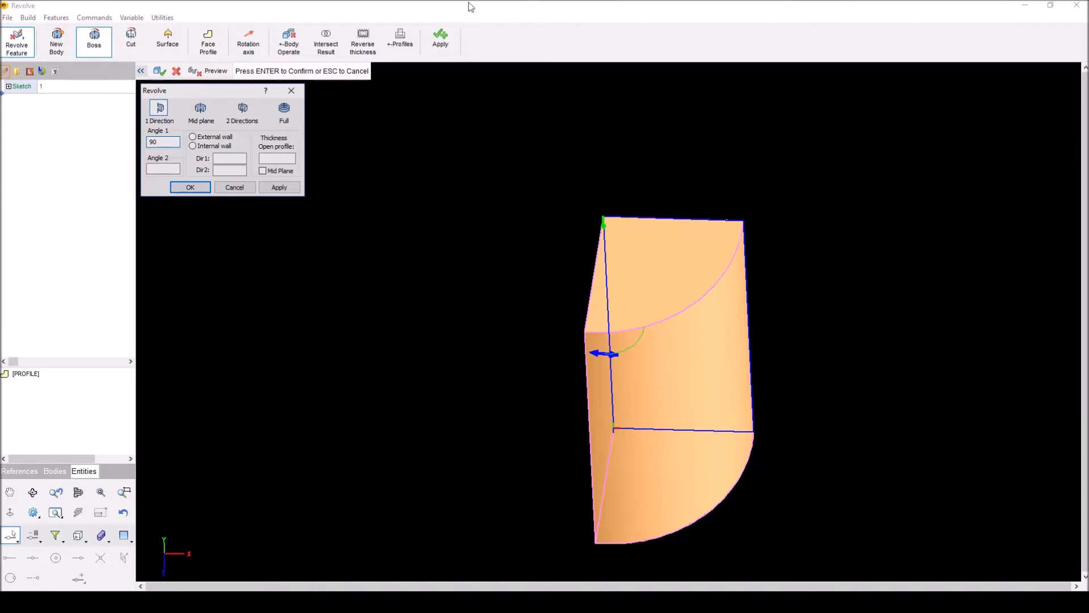
click(289, 190)
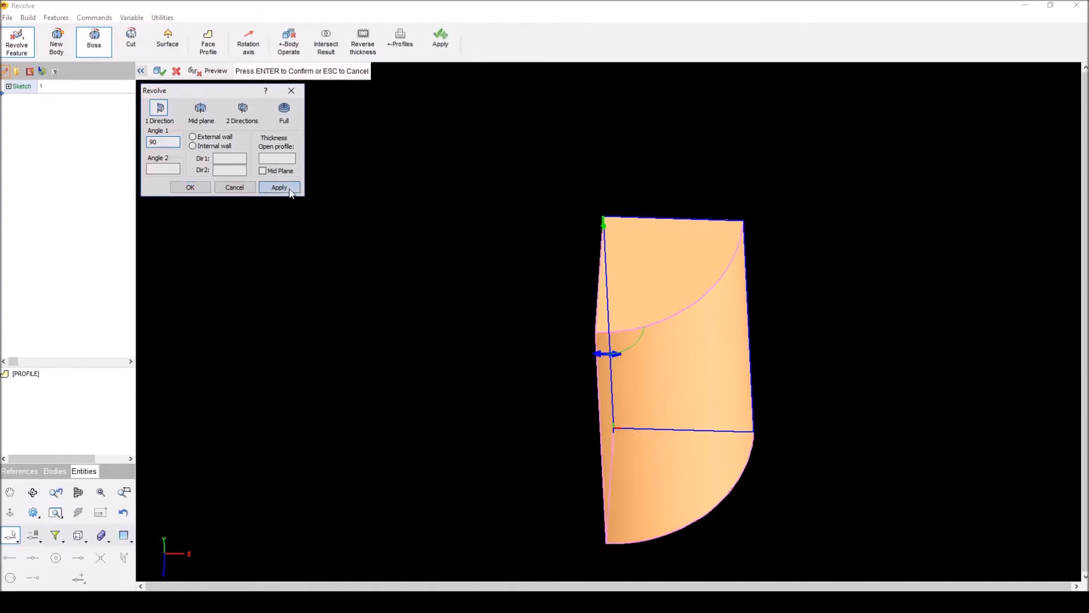
middle_drag(557, 261, 559, 227)
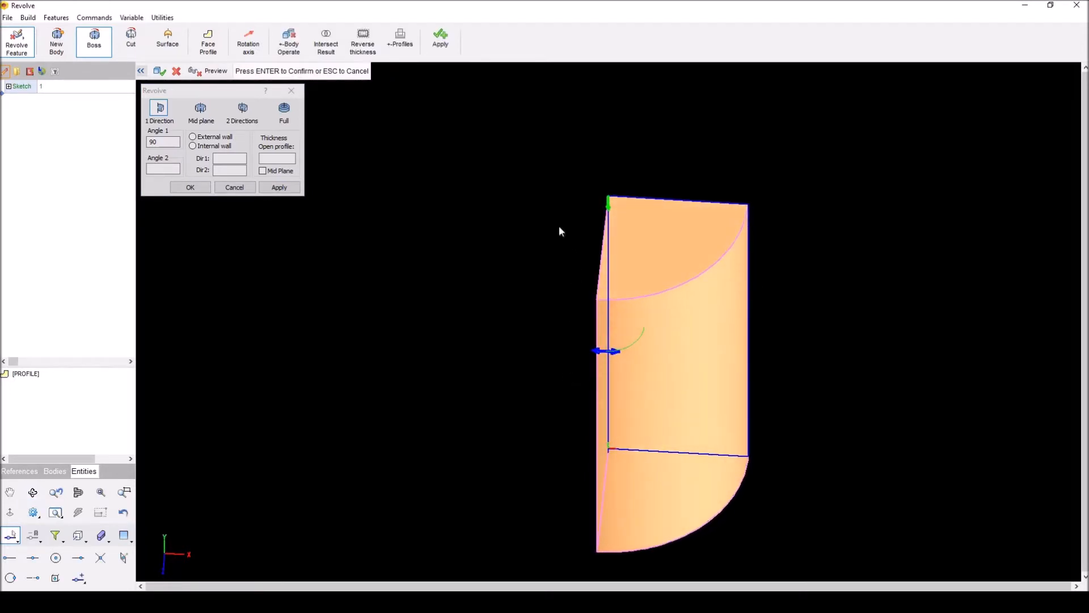
middle_click(560, 226)
Step: Change the revolve to Full and create the solid cylinder
click(290, 117)
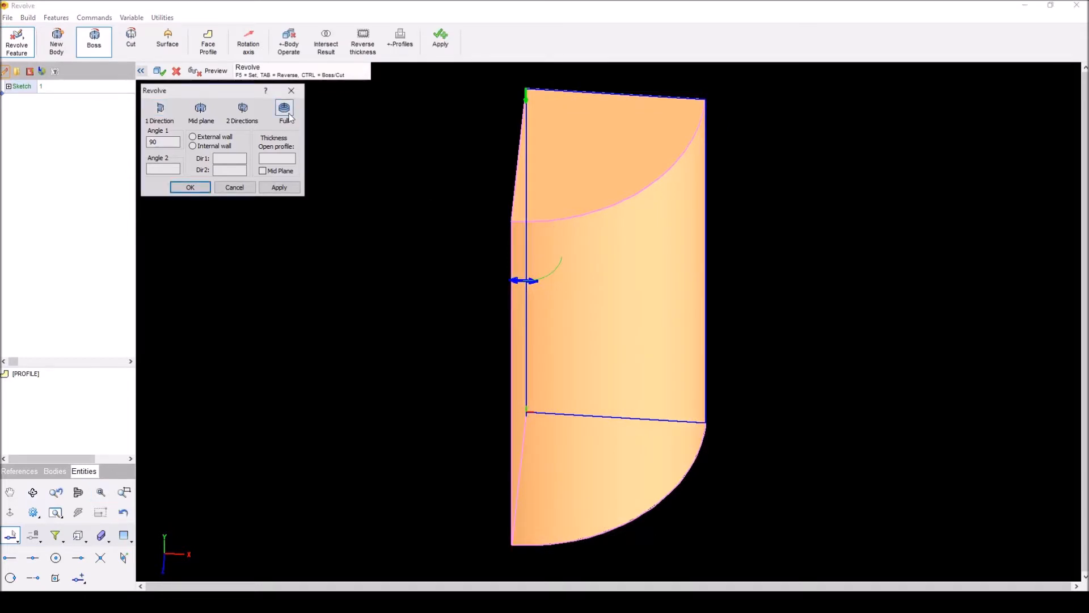
click(273, 187)
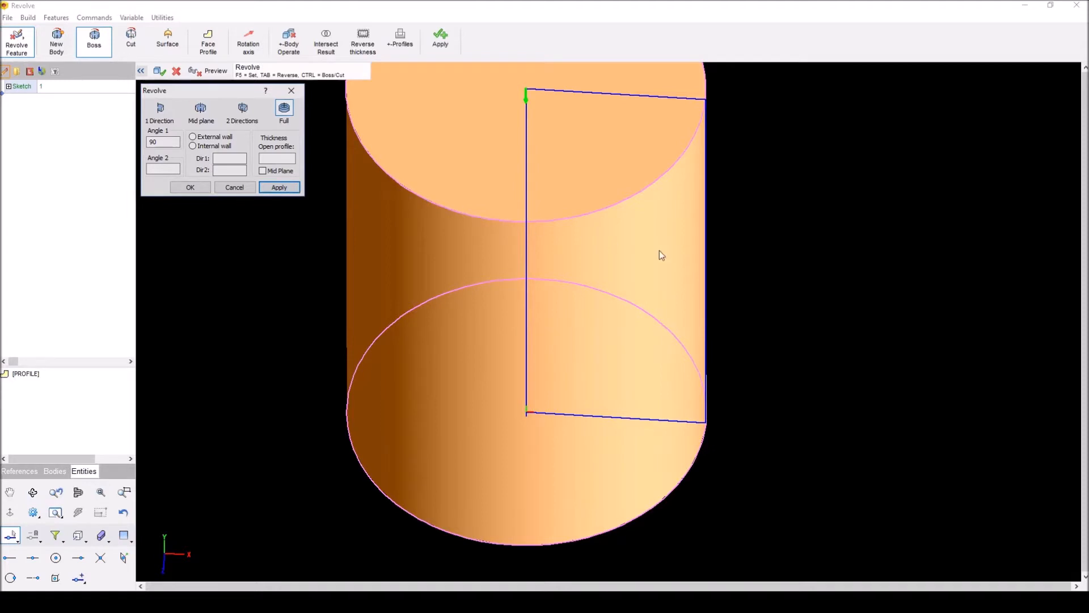
scroll(659, 250, down, 3)
middle_drag(562, 224, 559, 204)
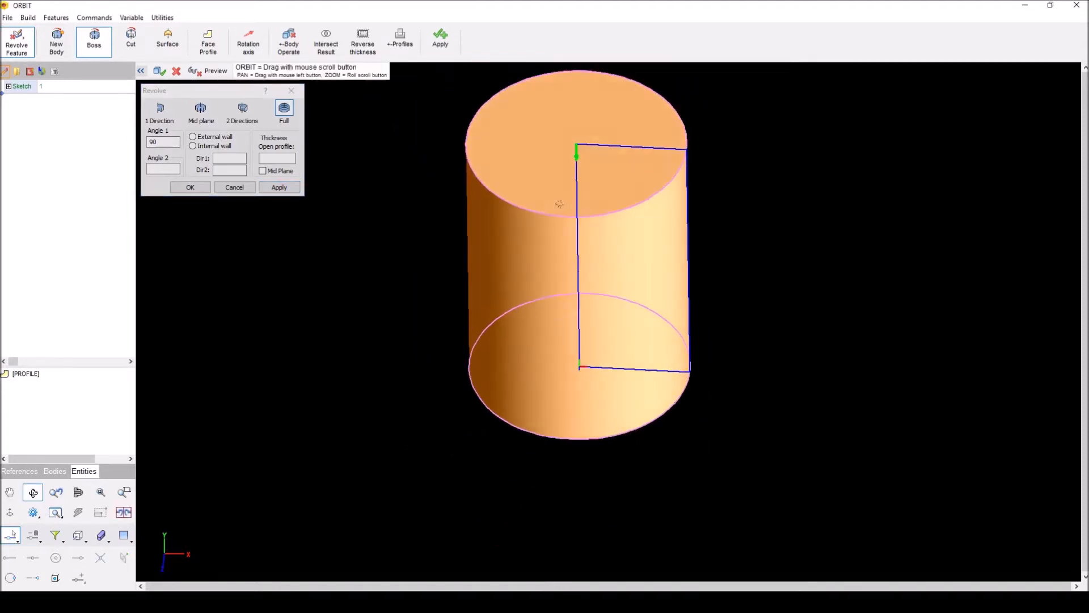
scroll(560, 204, up, 2)
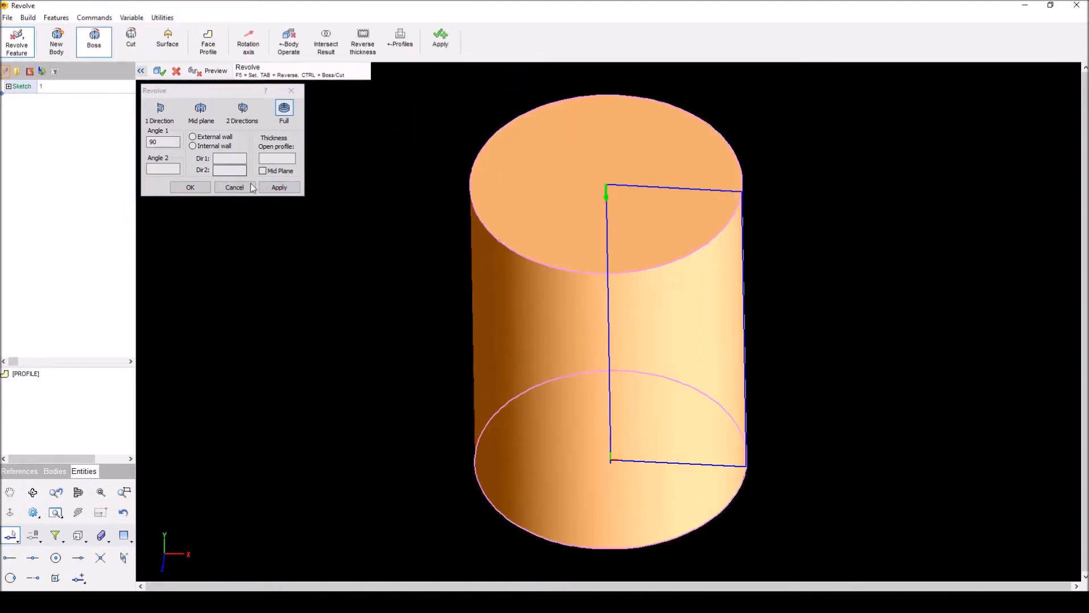
click(190, 188)
click(160, 72)
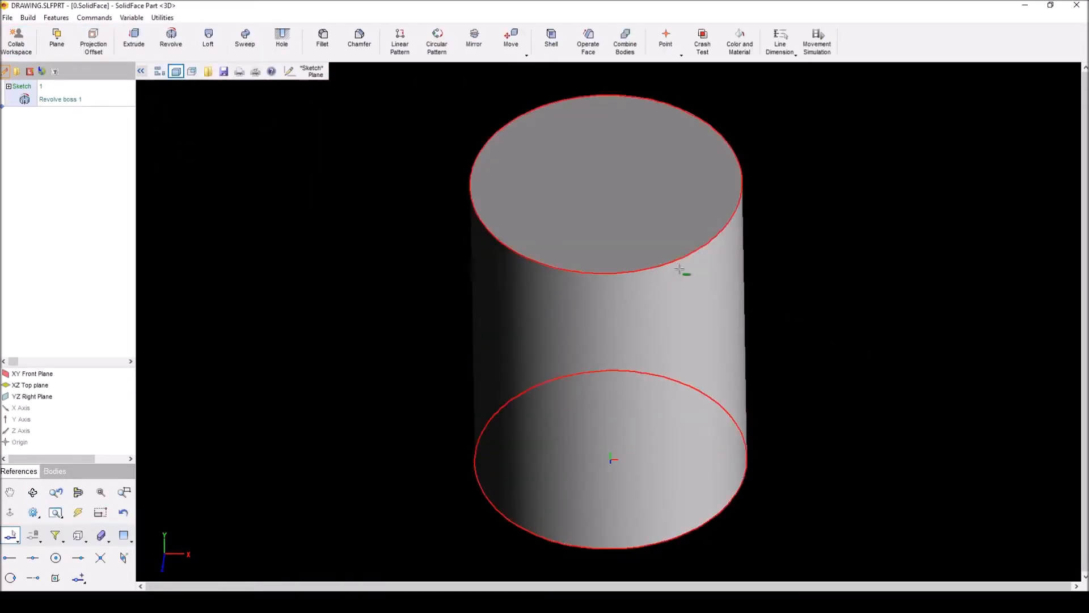
Step: Delete the revolved boss feature and its dependencies from the part
middle_drag(656, 319, 666, 273)
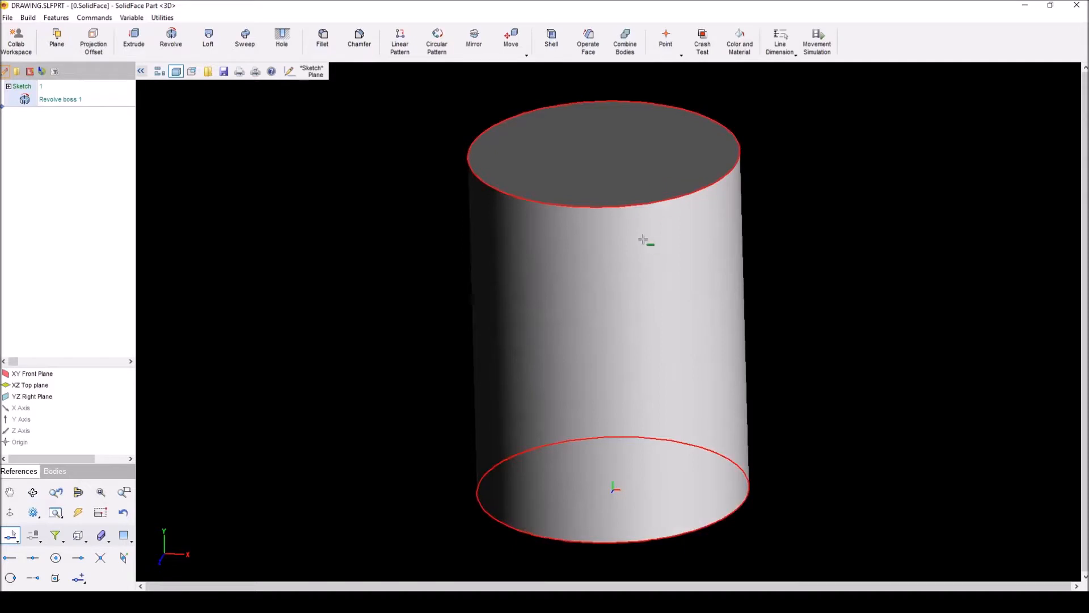
right_click(37, 100)
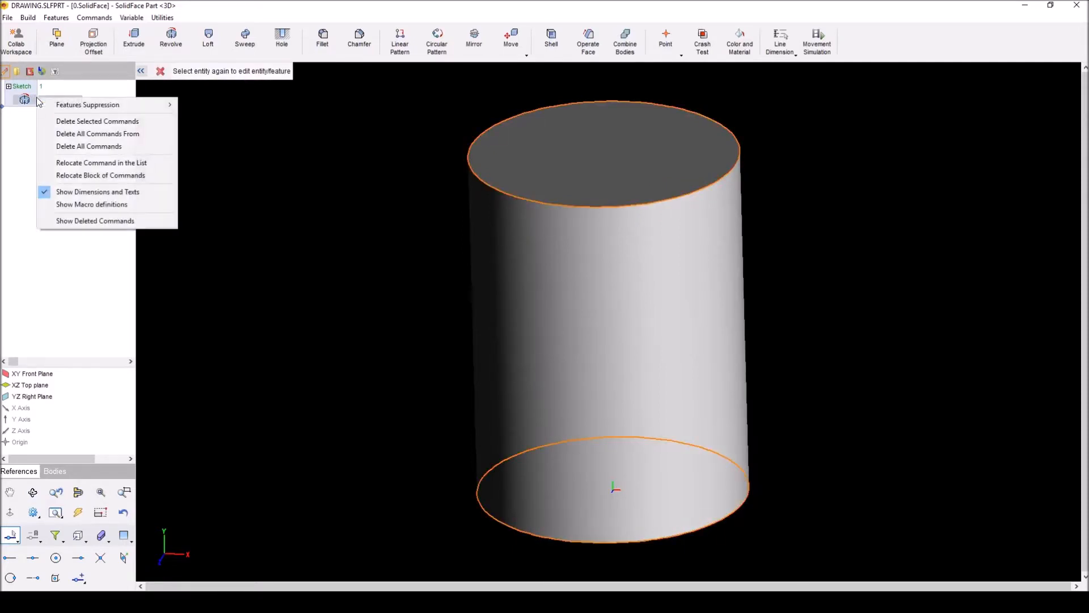
click(77, 122)
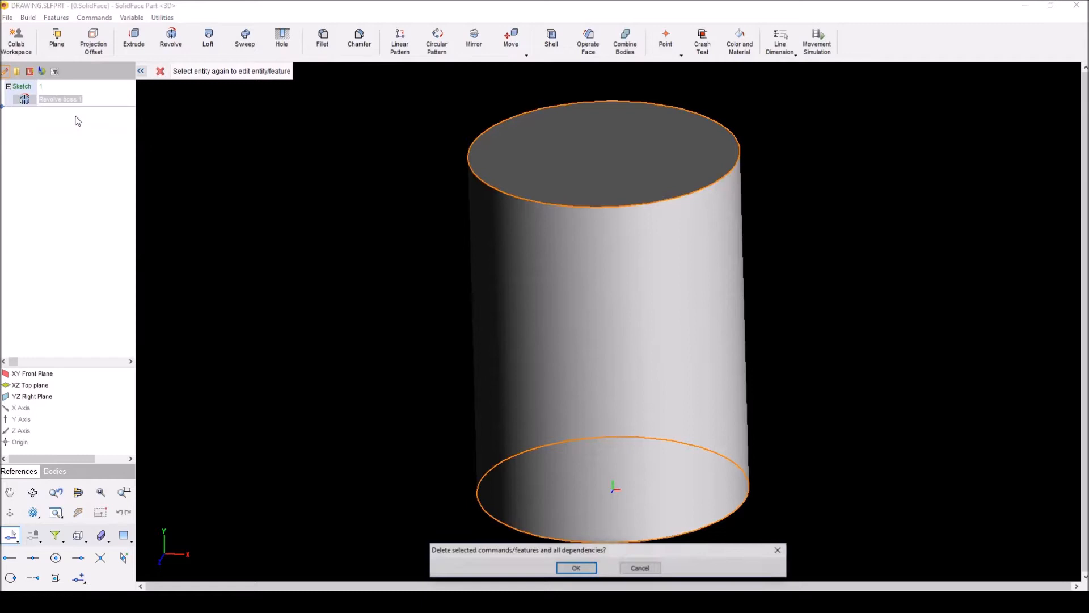
click(576, 568)
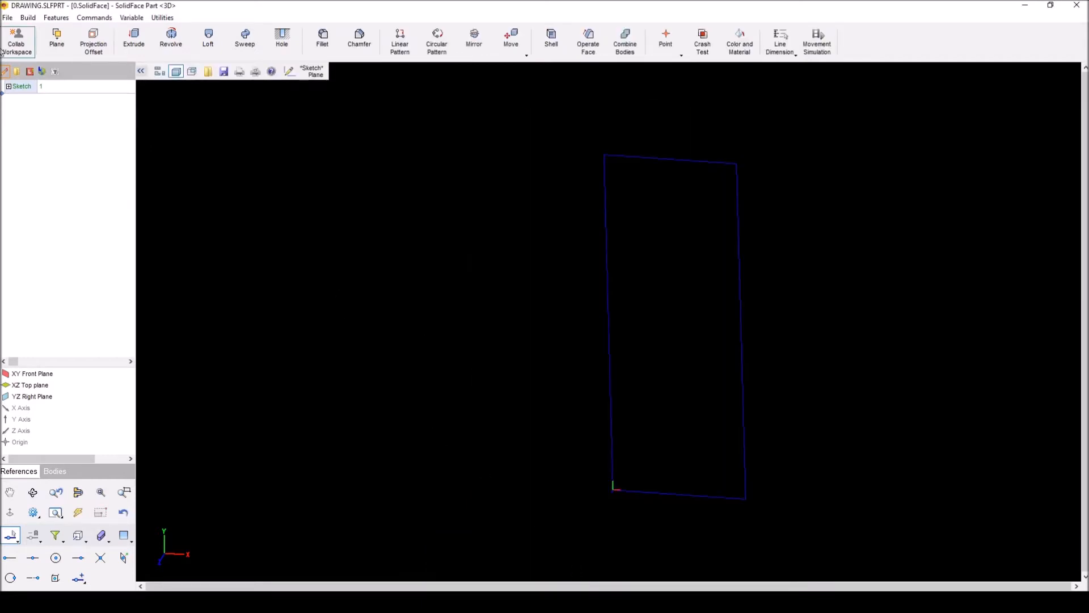
Step: Reopen the existing sketch for editing and delete the whole rectangle from it
click(21, 87)
click(21, 87)
mouse_move(556, 134)
mouse_down()
mouse_move(800, 503)
mouse_move(522, 86)
mouse_up()
key(ctrl)
click(522, 87)
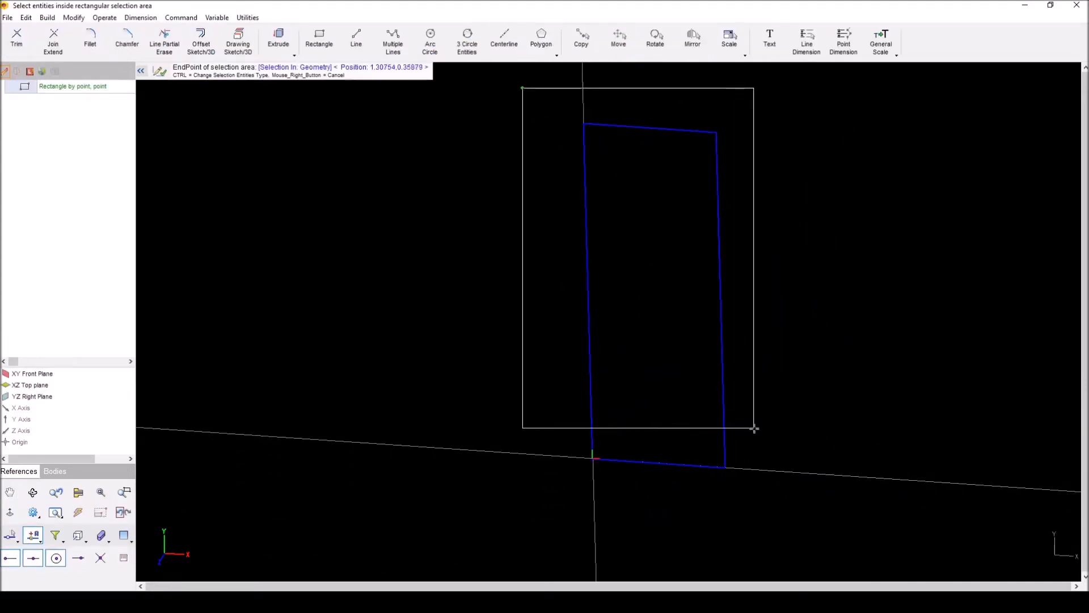
click(782, 496)
key(Delete)
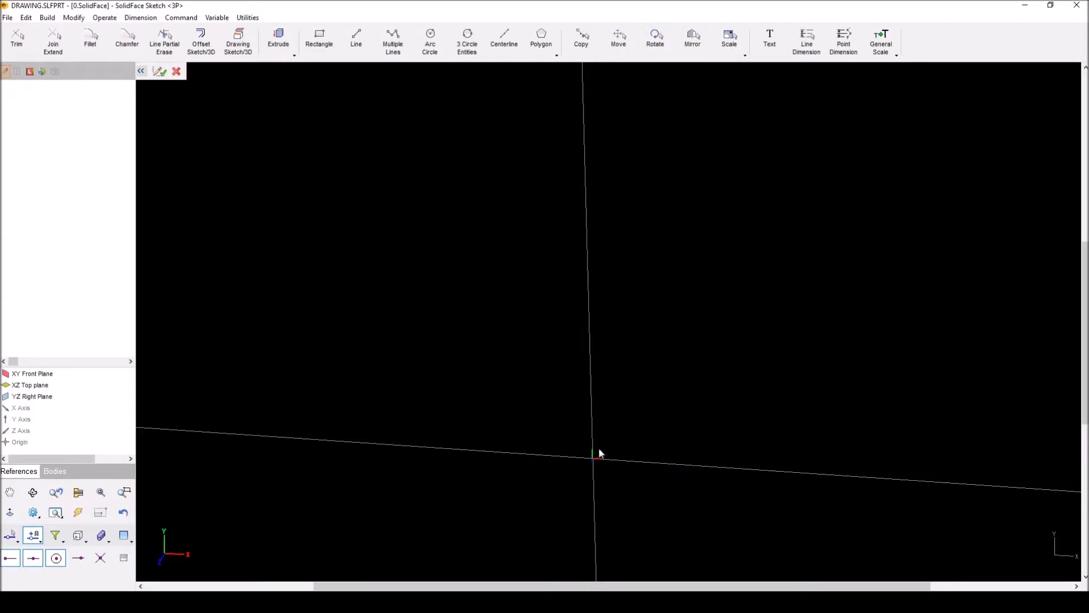
Step: In front view, sketch a small circle above the X axis and clear of the Y axis on its positive X side
click(79, 535)
click(11, 557)
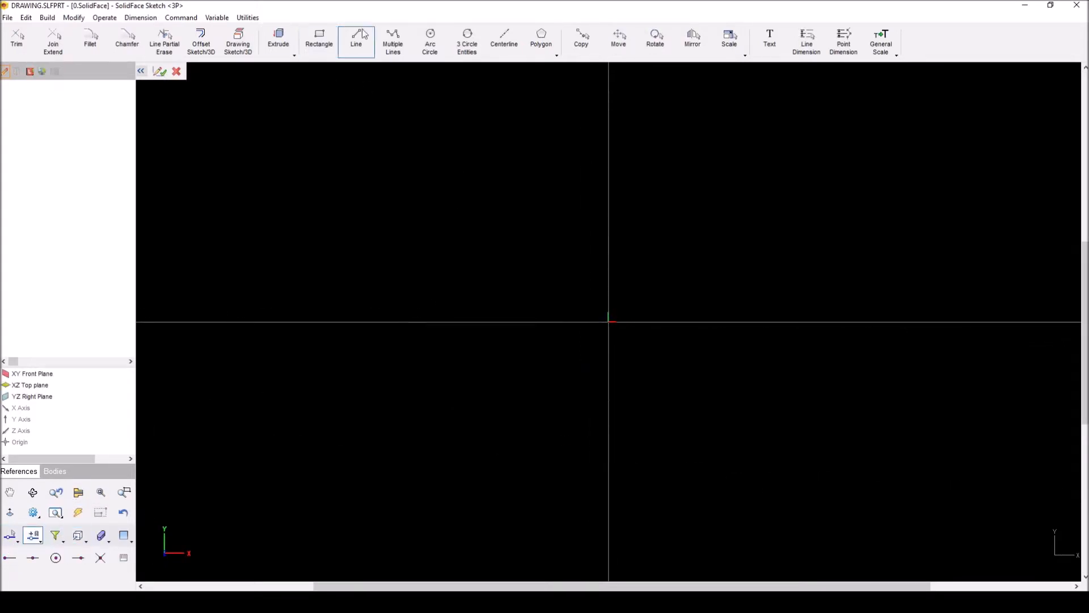
click(443, 48)
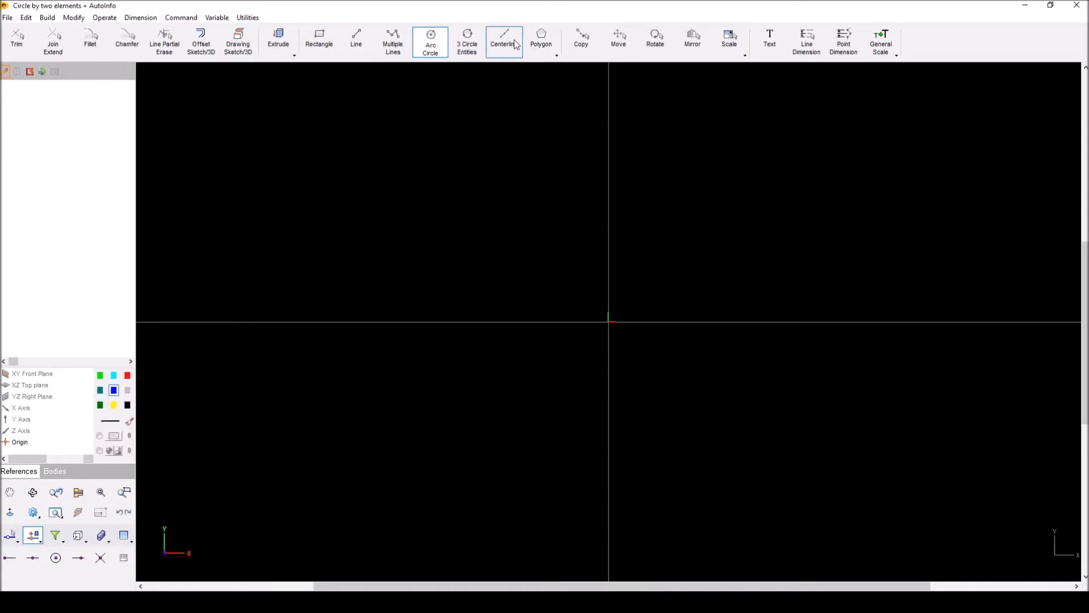
click(695, 172)
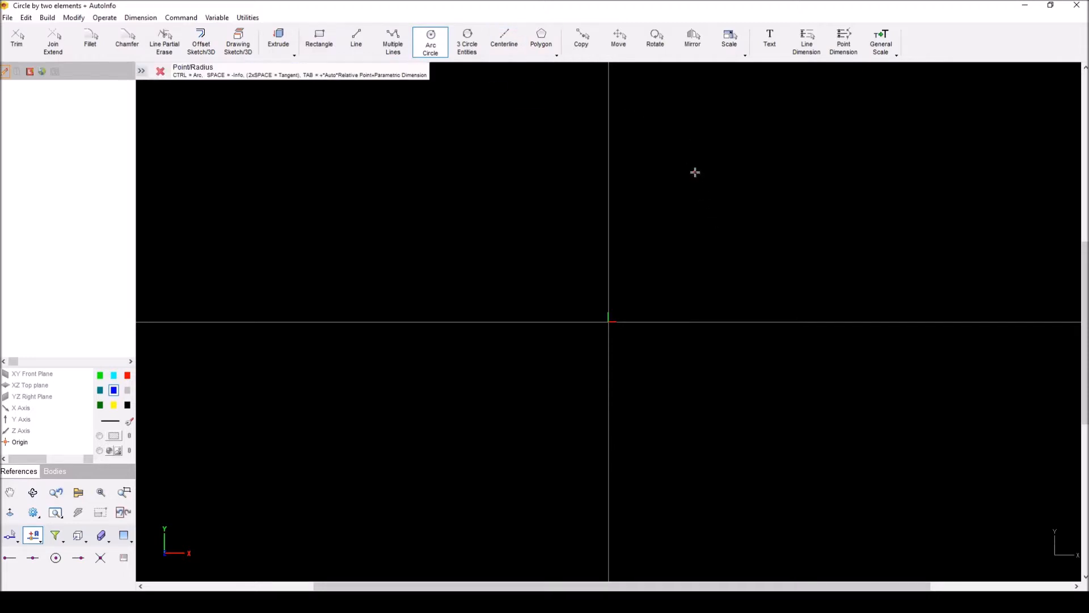
click(719, 195)
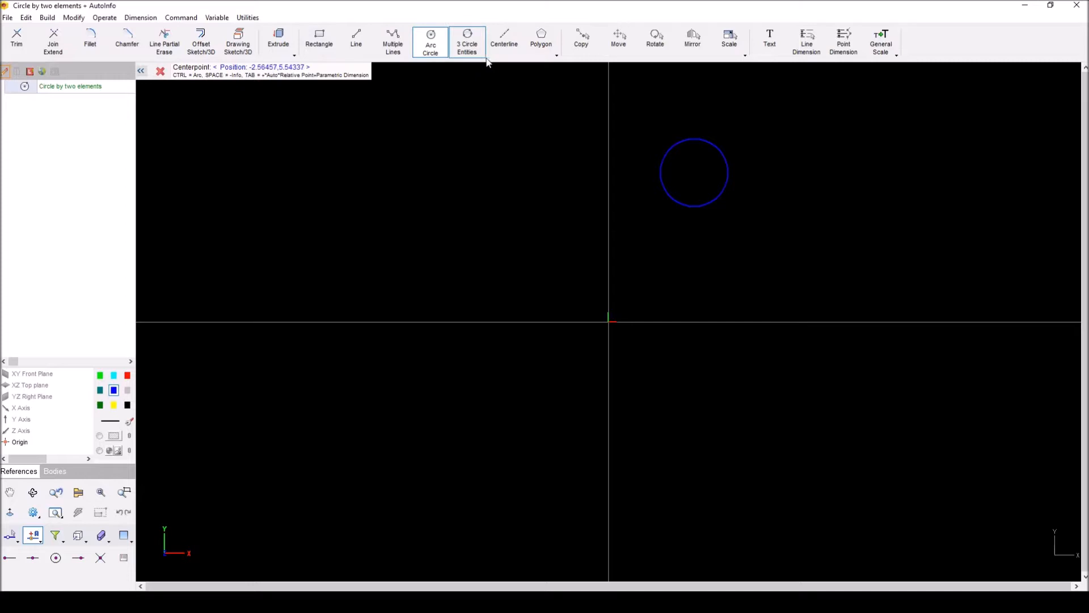
click(507, 51)
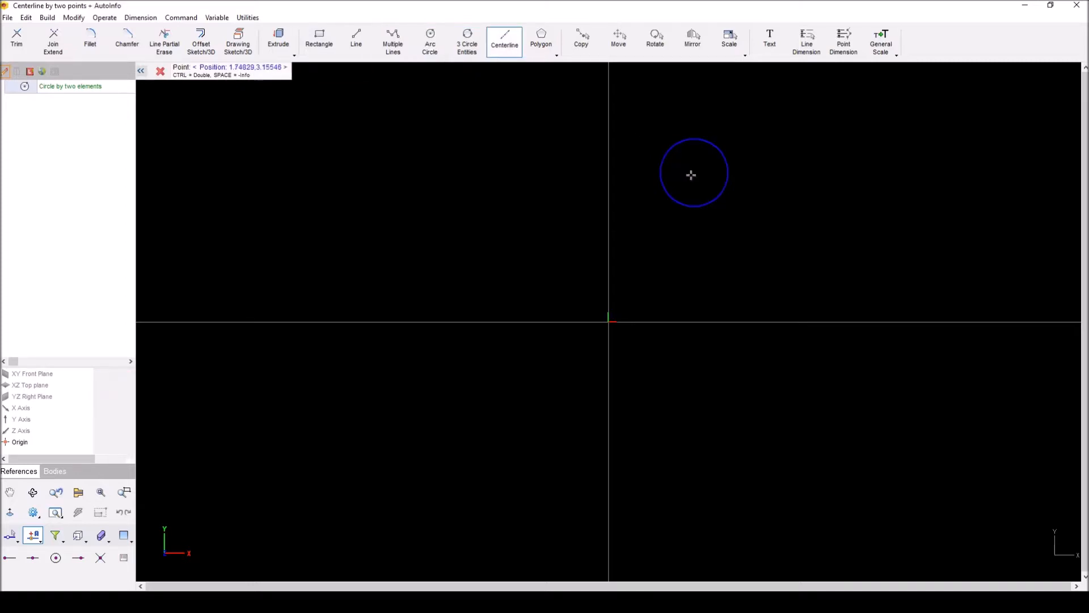
click(607, 173)
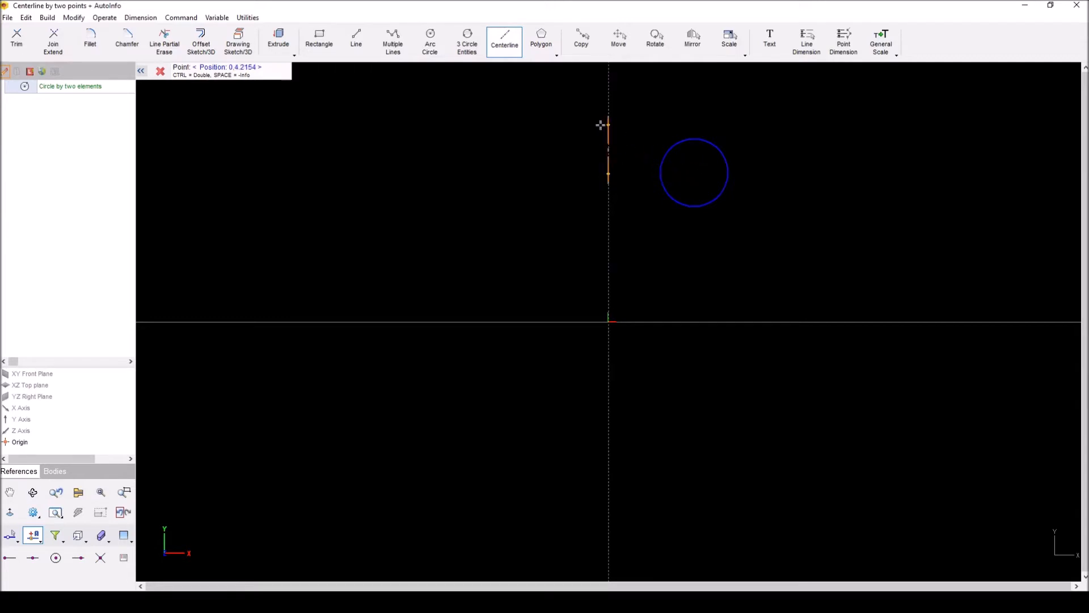
key(Escape)
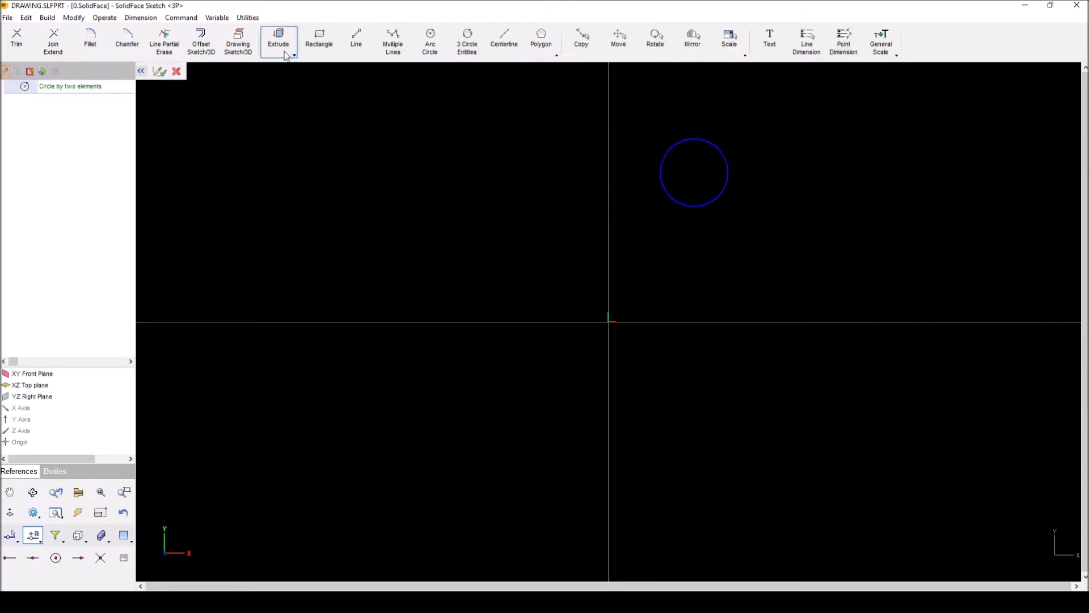
Step: Finish the sketch and set up a Full boss revolve of the circle profile with the X axis as rotation axis
click(160, 72)
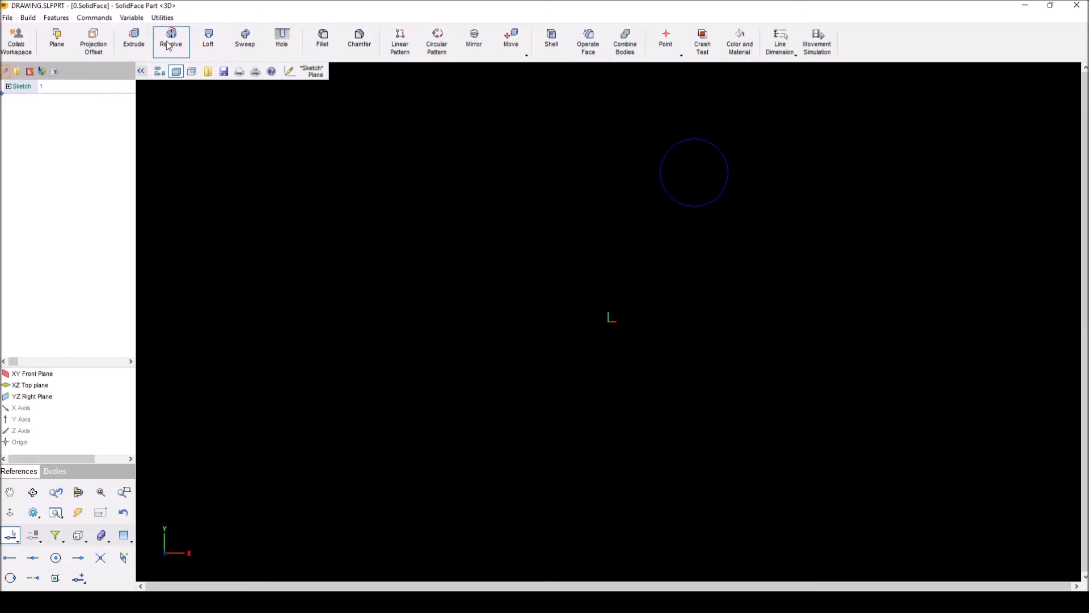
click(169, 42)
key(Return)
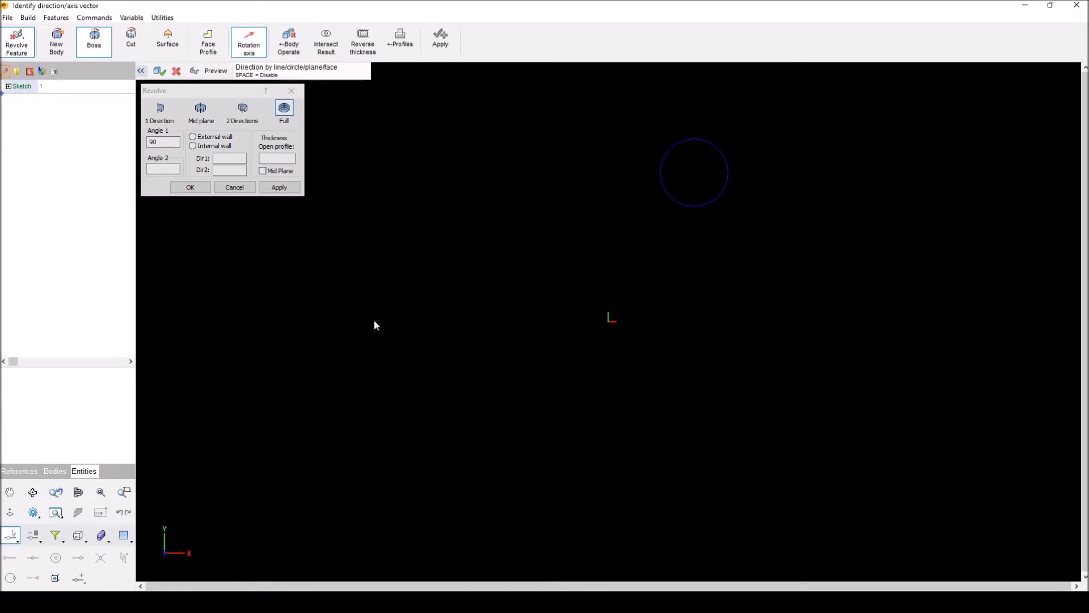
click(31, 471)
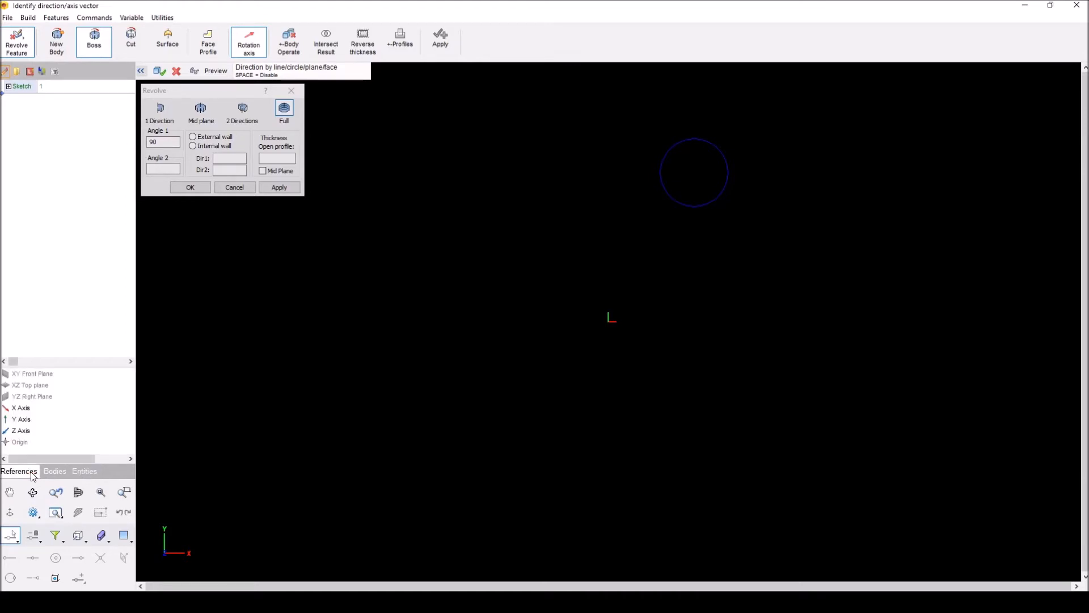
click(20, 409)
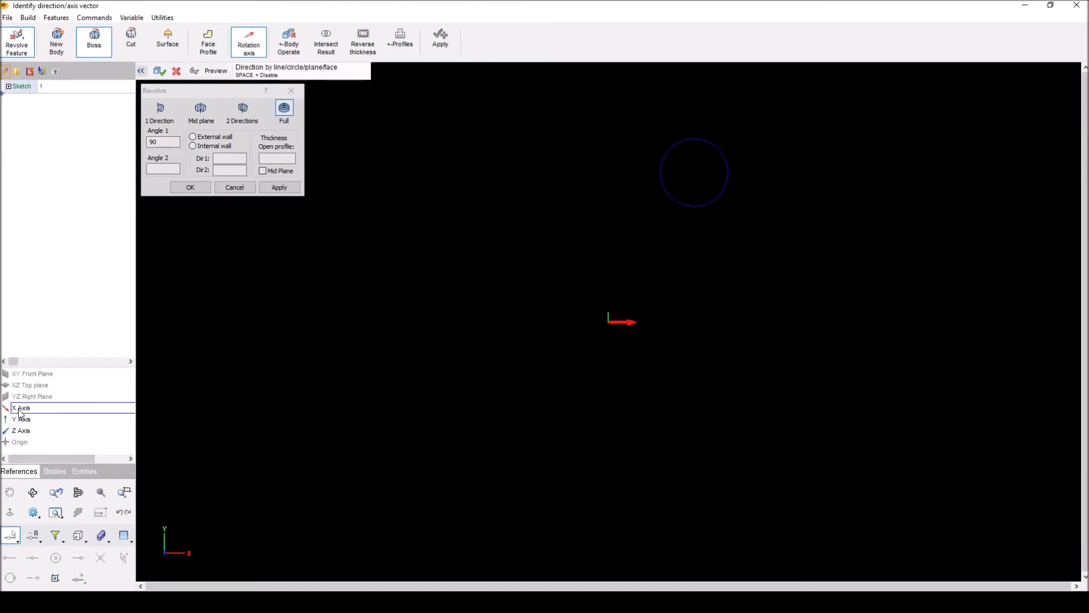
click(23, 420)
click(27, 431)
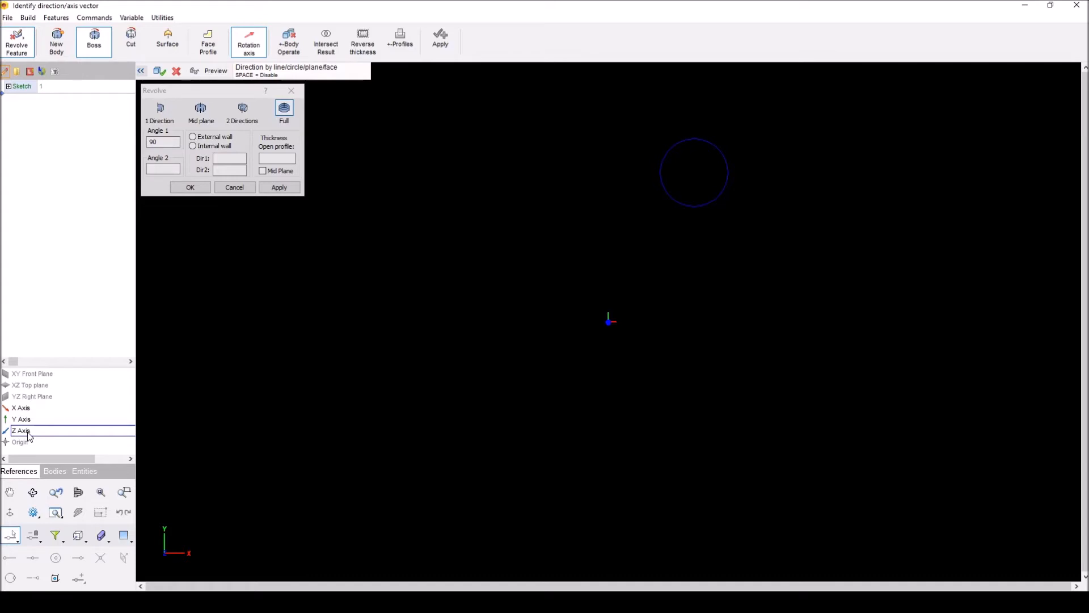
click(32, 425)
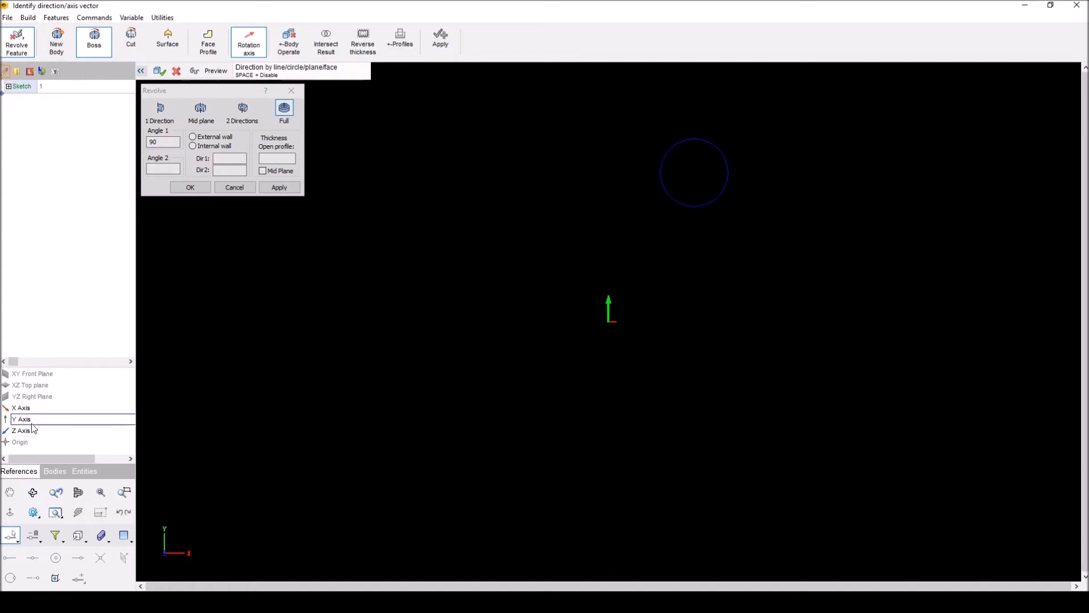
click(34, 411)
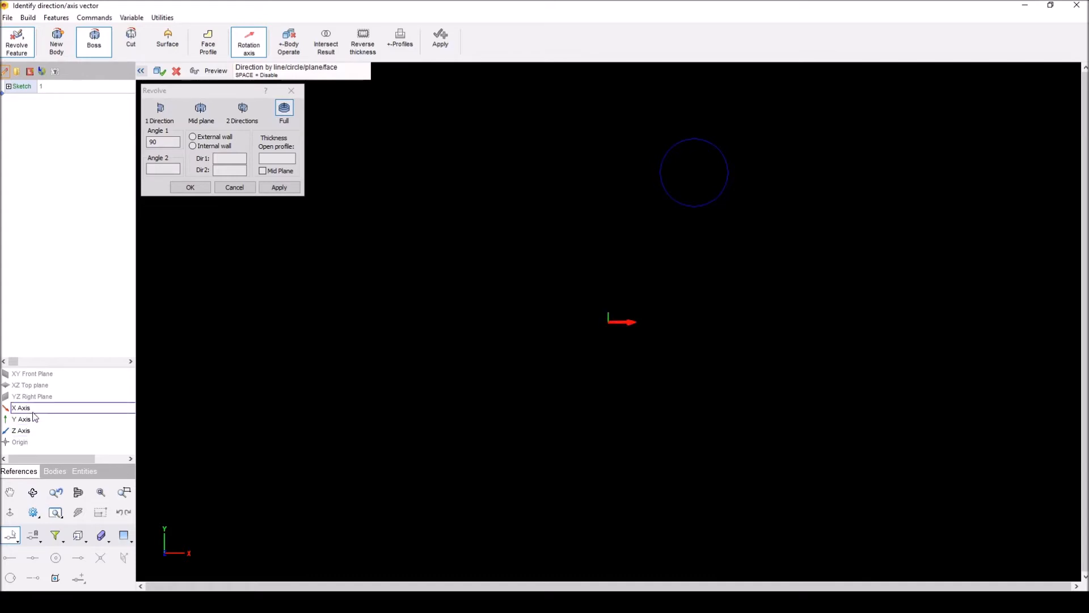
click(33, 412)
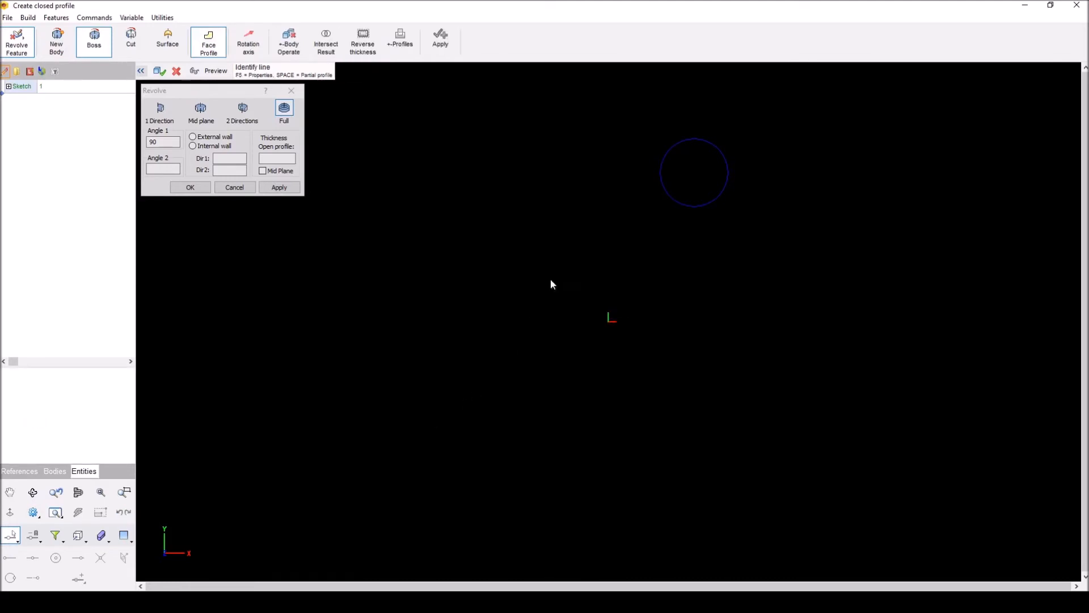
click(663, 174)
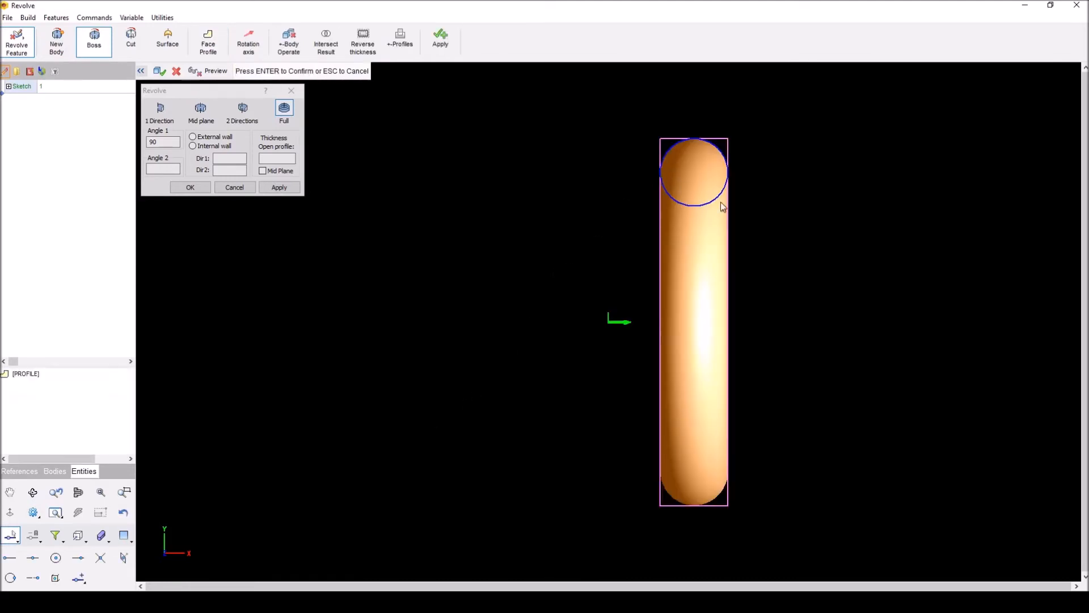
Step: Try the circle's revolve as 1 Direction with a 90° angle and inspect its preview
middle_drag(826, 333, 675, 194)
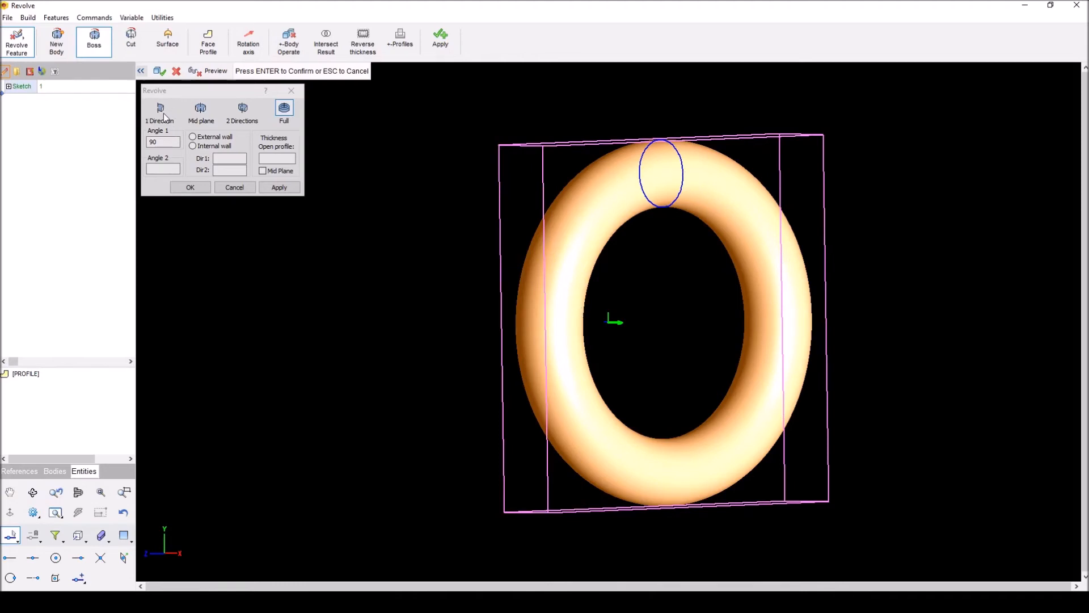
click(164, 118)
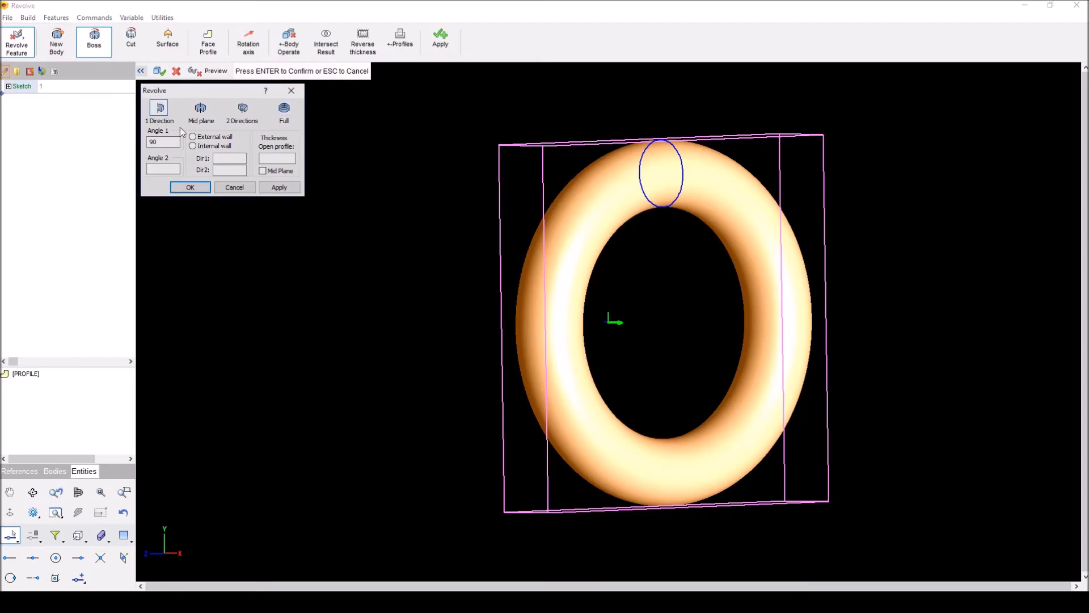
click(293, 191)
middle_drag(414, 187, 418, 256)
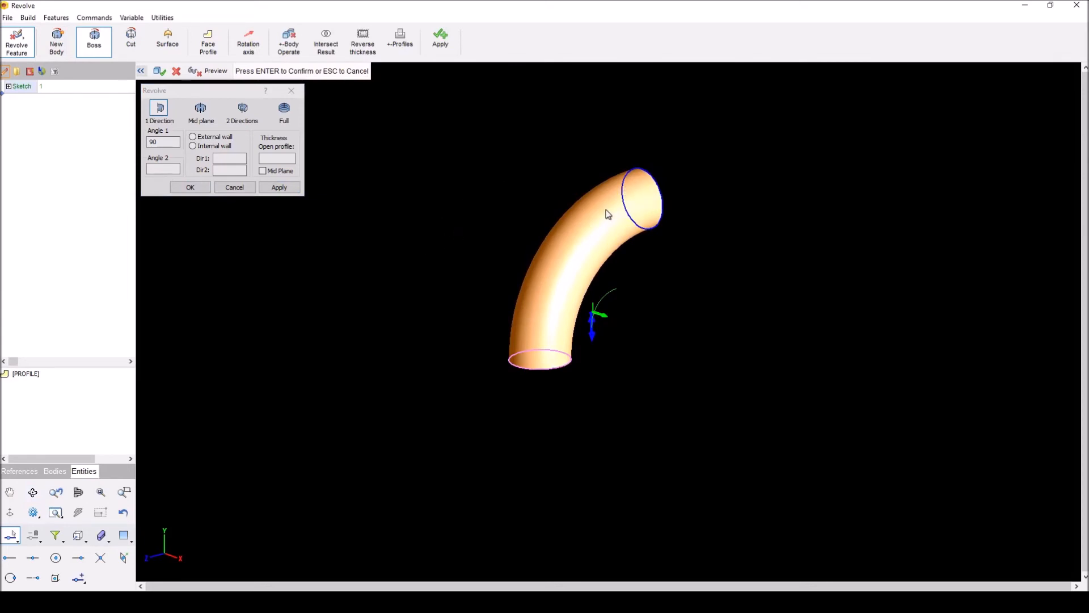
Step: Set the revolve to Full and create the solid ring from the circle
click(282, 112)
click(282, 112)
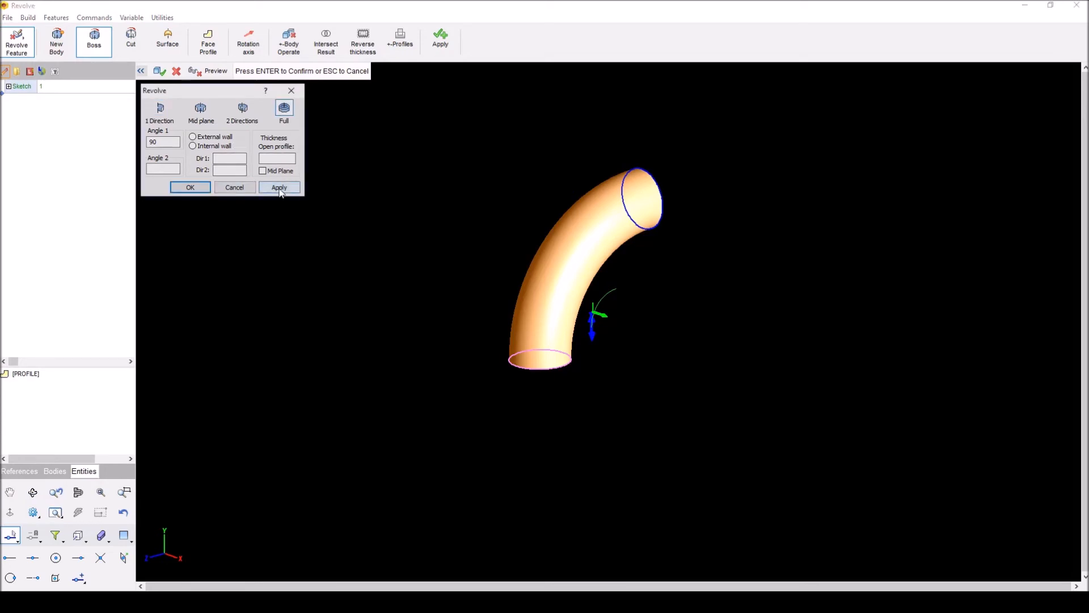
click(280, 190)
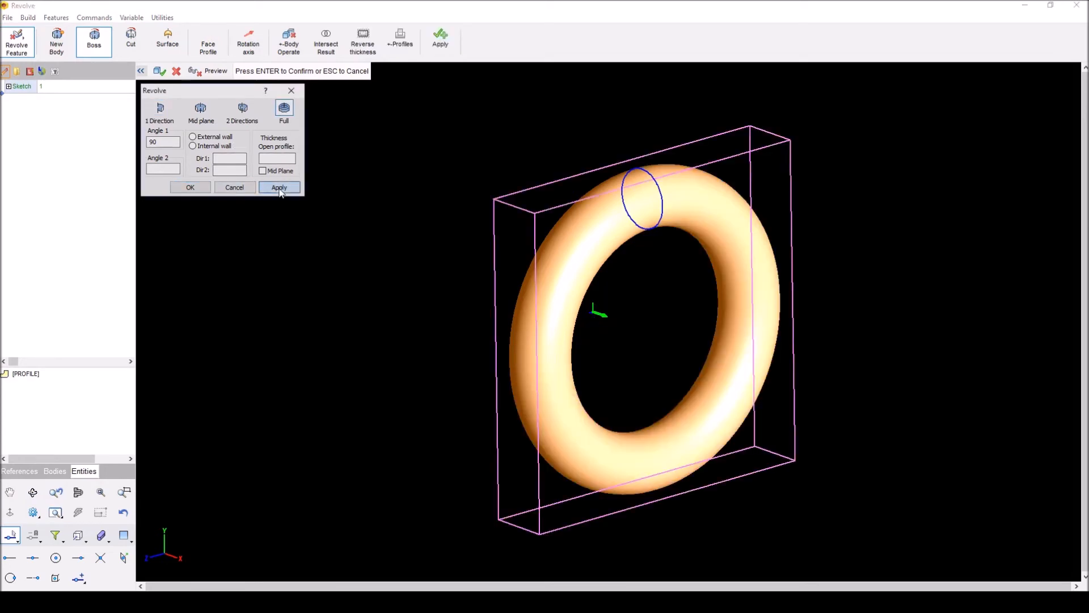
click(190, 188)
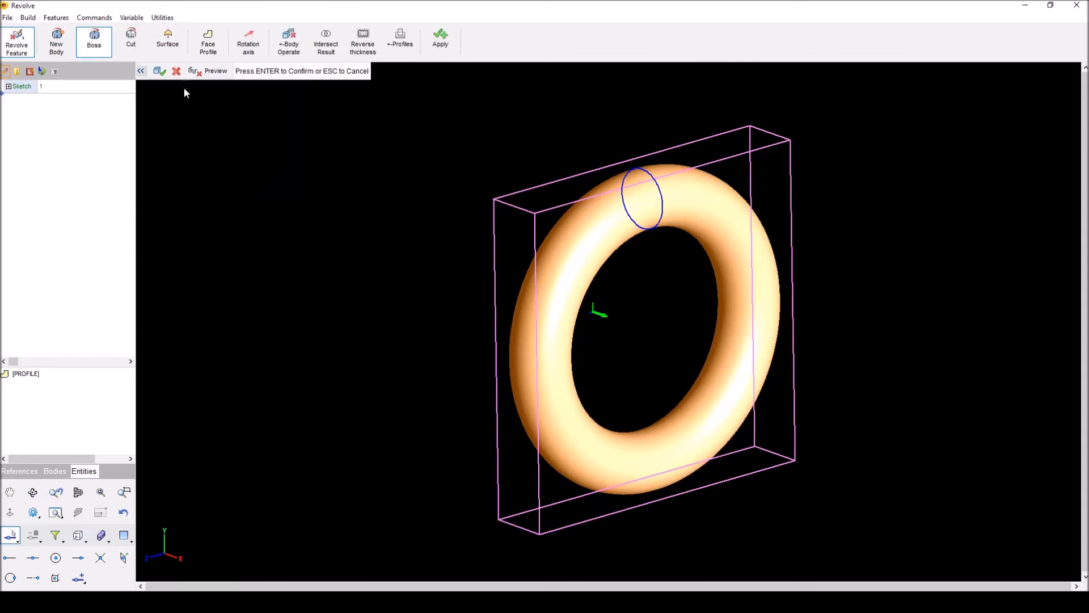
click(159, 71)
middle_drag(401, 308, 425, 298)
scroll(424, 299, down, 3)
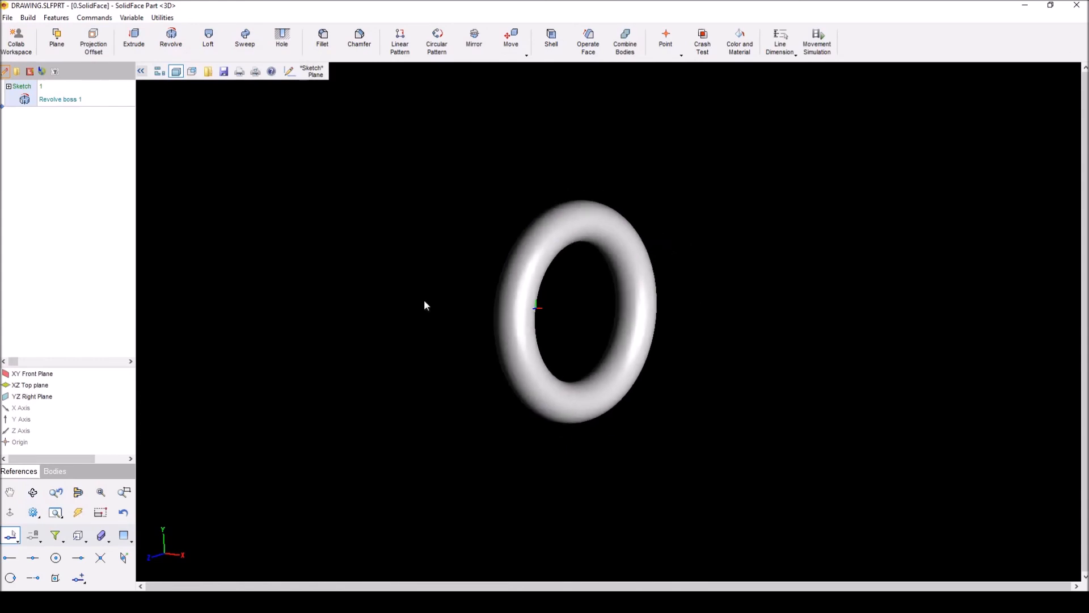
middle_drag(443, 316, 410, 315)
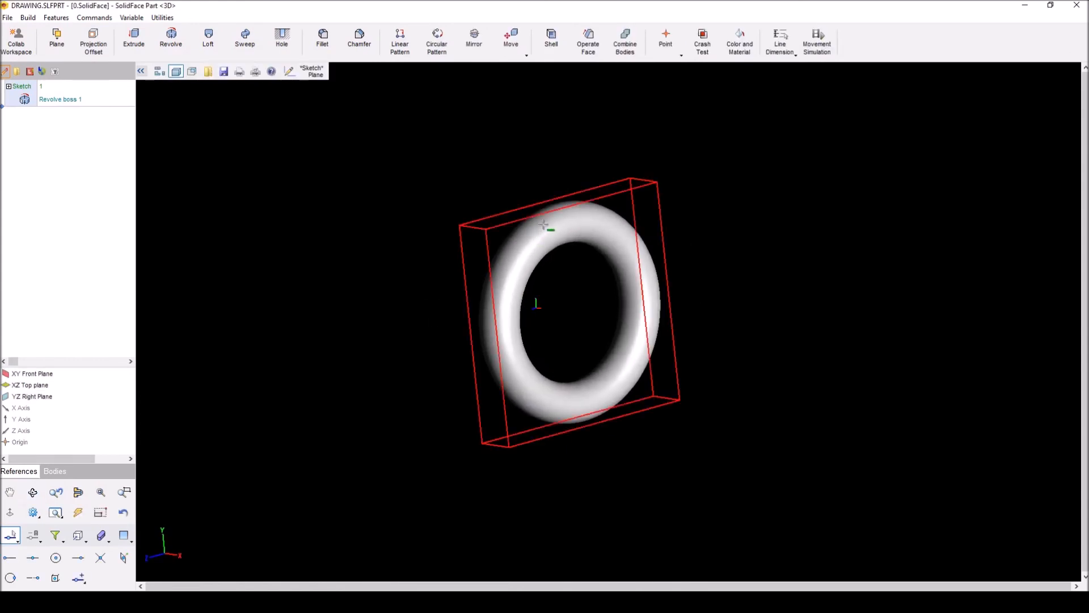